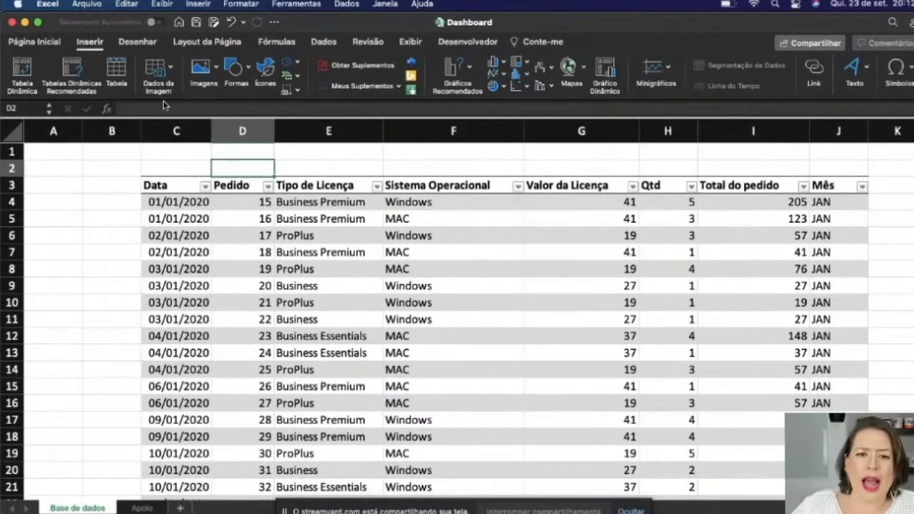
left_click(303, 168)
left_click(312, 238)
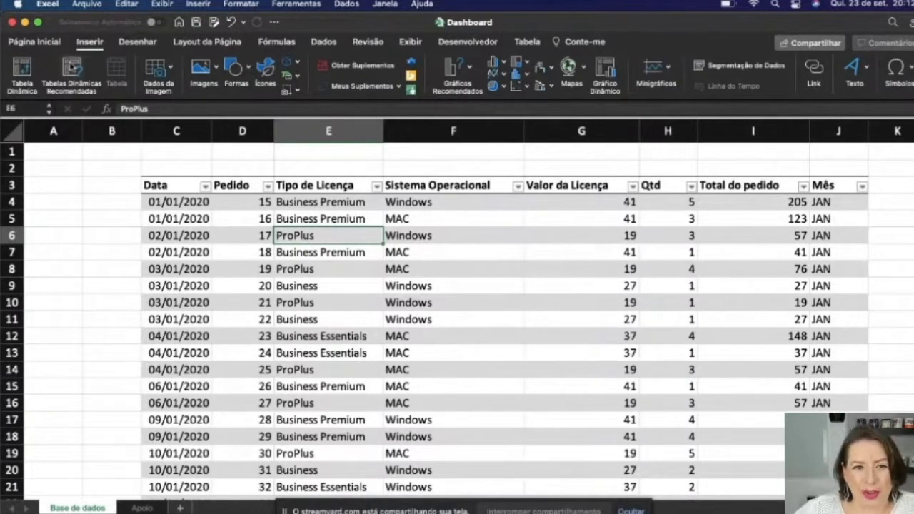
left_click(138, 43)
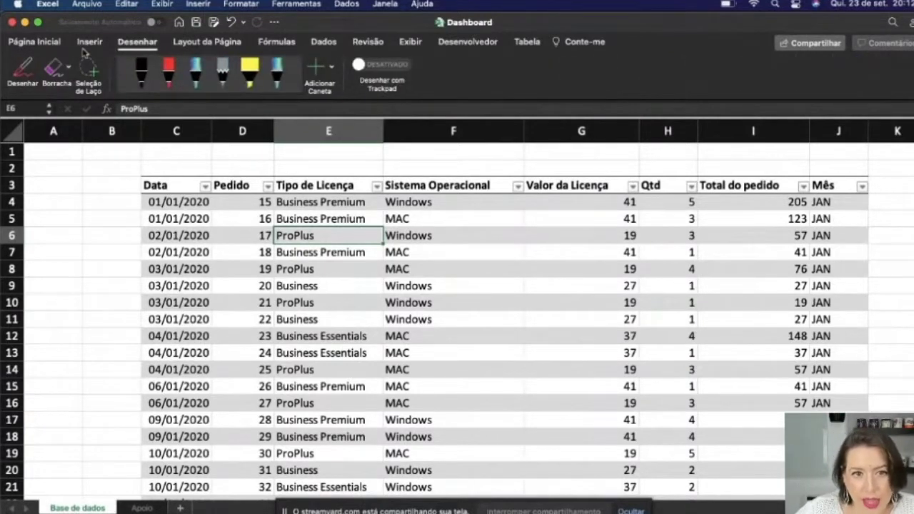
left_click(90, 43)
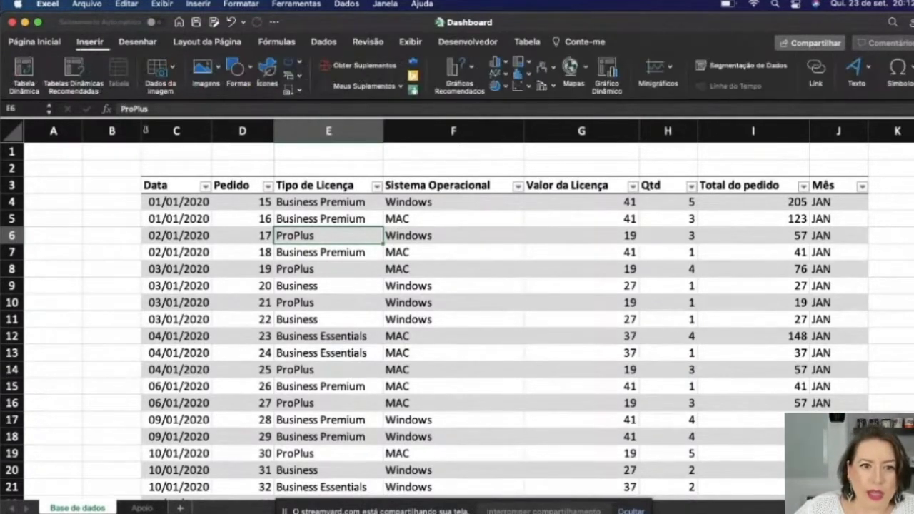
left_click(43, 43)
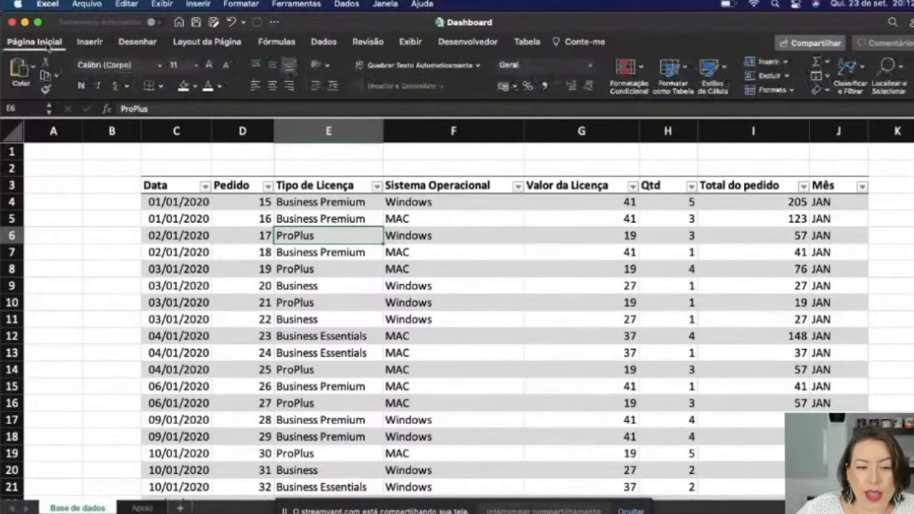
left_click(81, 43)
left_click(40, 43)
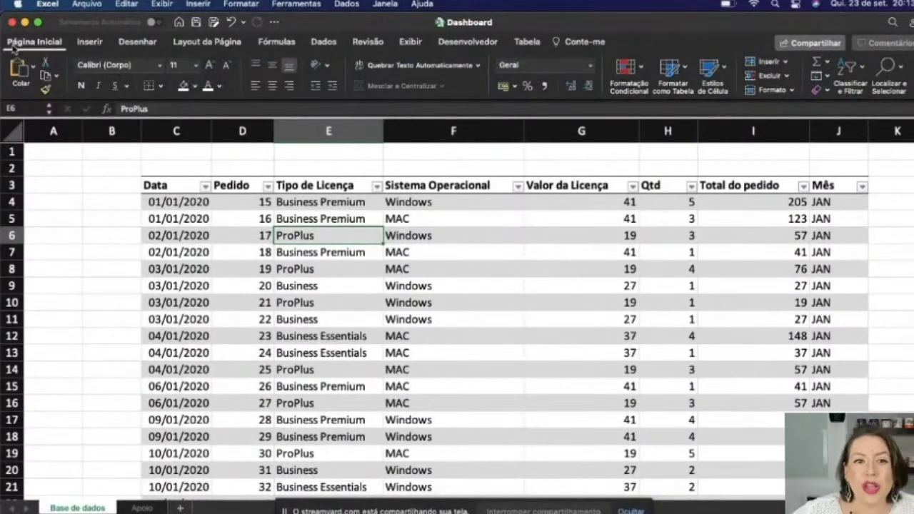
Step: Review the general, summary, statistics, contents and custom properties of the Dashboard workbook and close them without changes
left_click(86, 6)
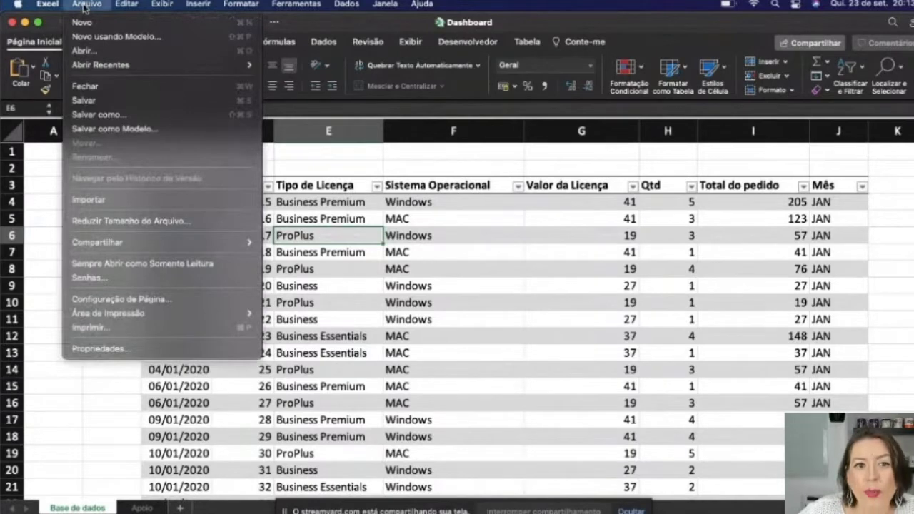
left_click(87, 6)
left_click(93, 8)
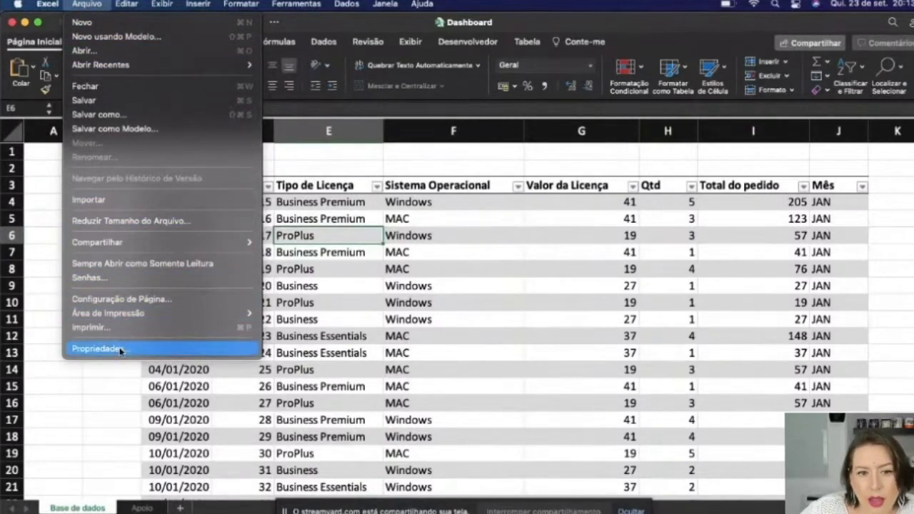
left_click(97, 349)
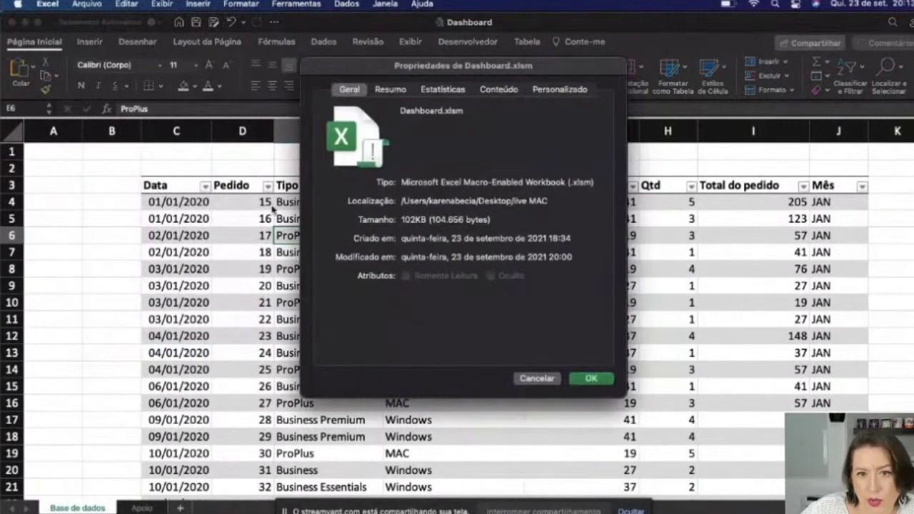
left_click(390, 90)
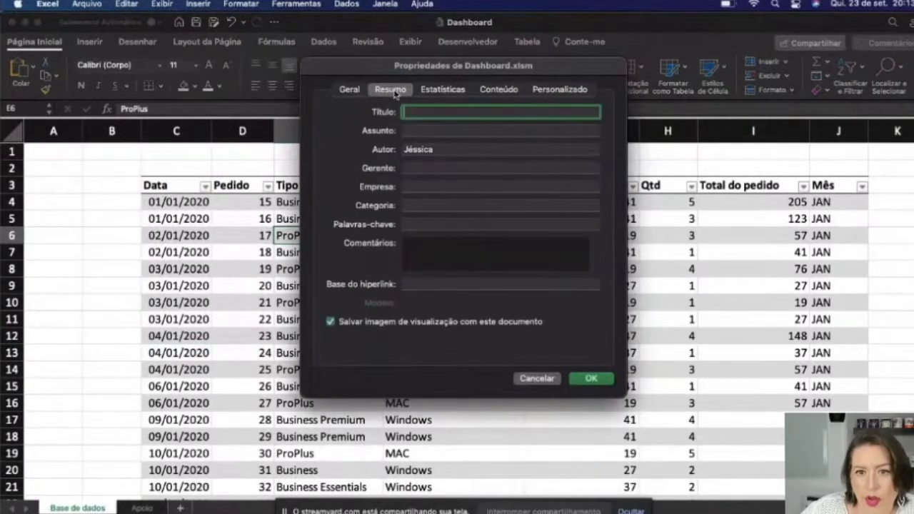
left_click(439, 89)
left_click(508, 90)
left_click(573, 89)
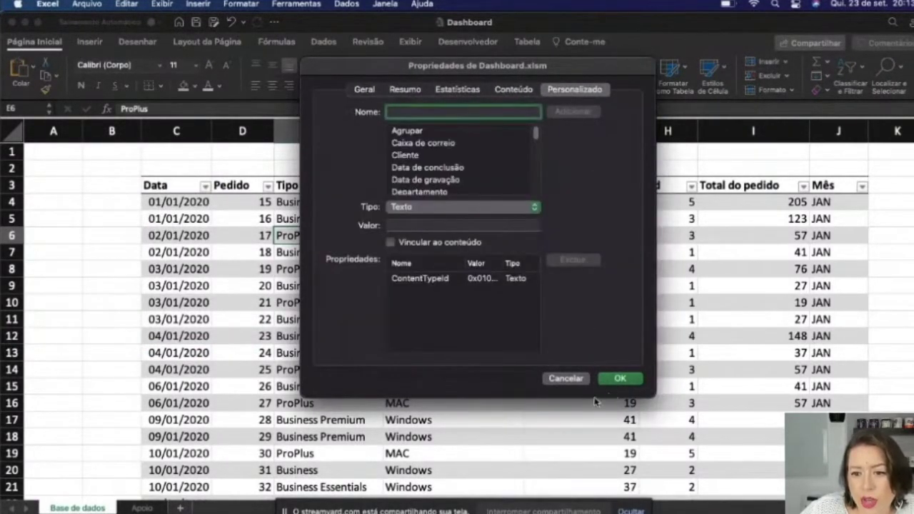
left_click(567, 379)
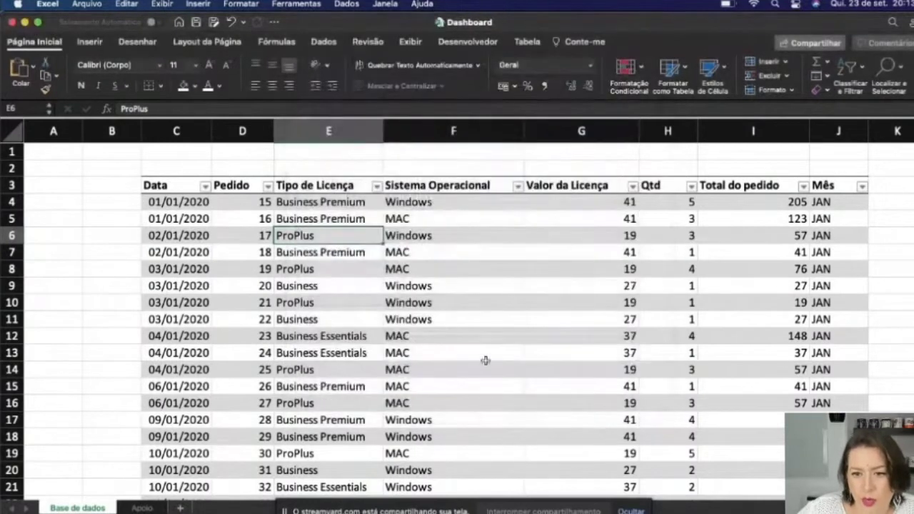
left_click(398, 303)
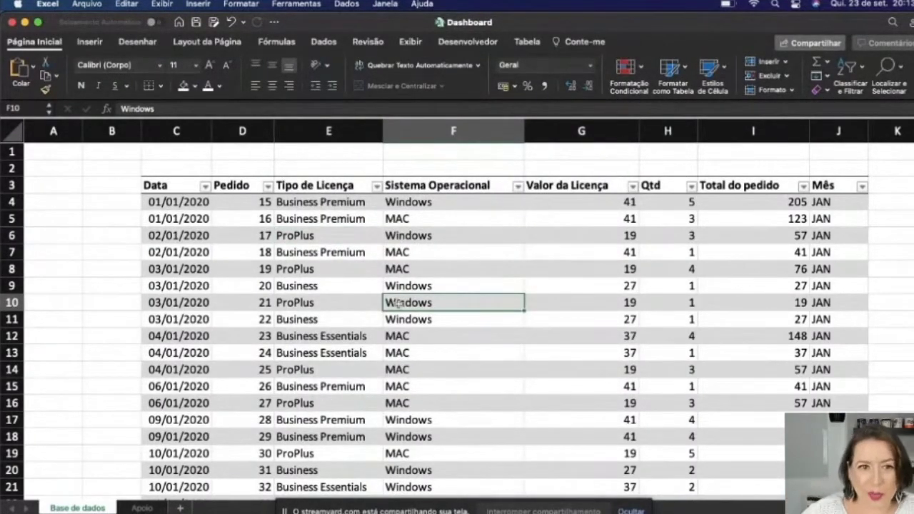
left_click(160, 4)
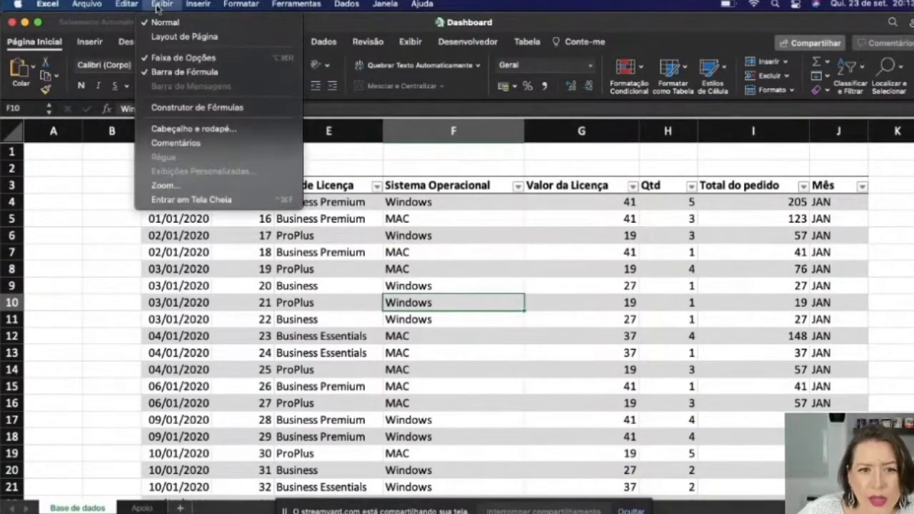
mouse_move(120, 7)
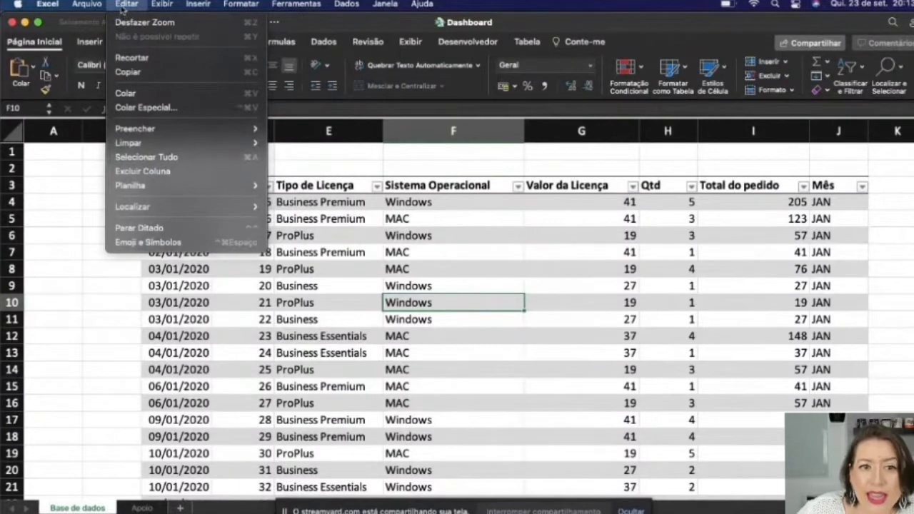
mouse_move(80, 9)
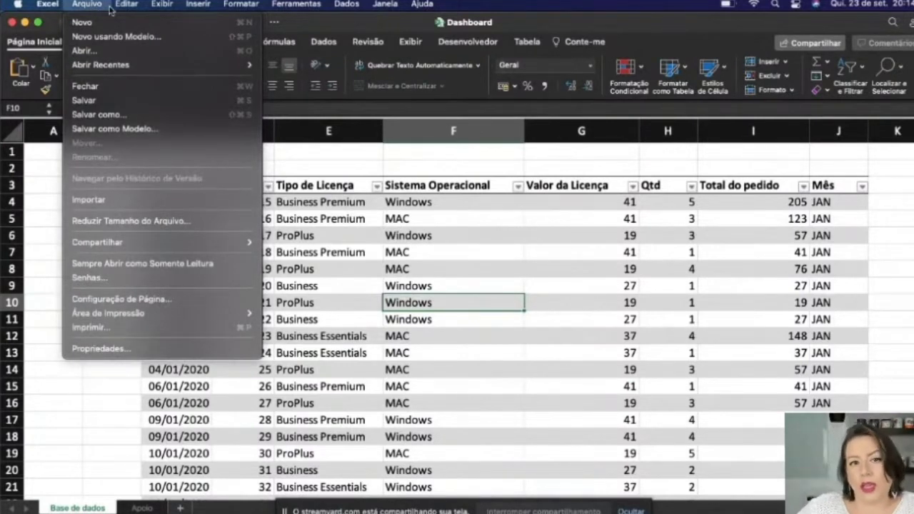
mouse_move(157, 5)
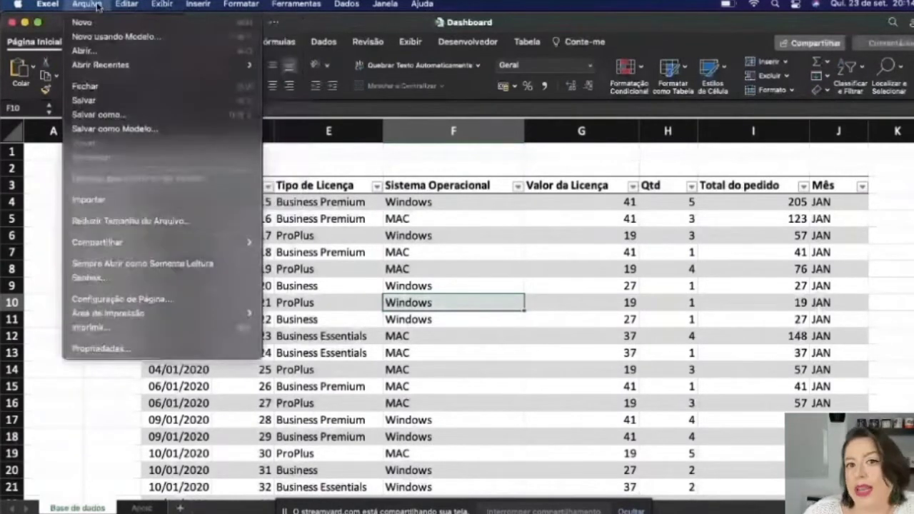
Step: Open the Excel preferences and review the Exibir options for what the workbook and ribbon show
mouse_move(46, 7)
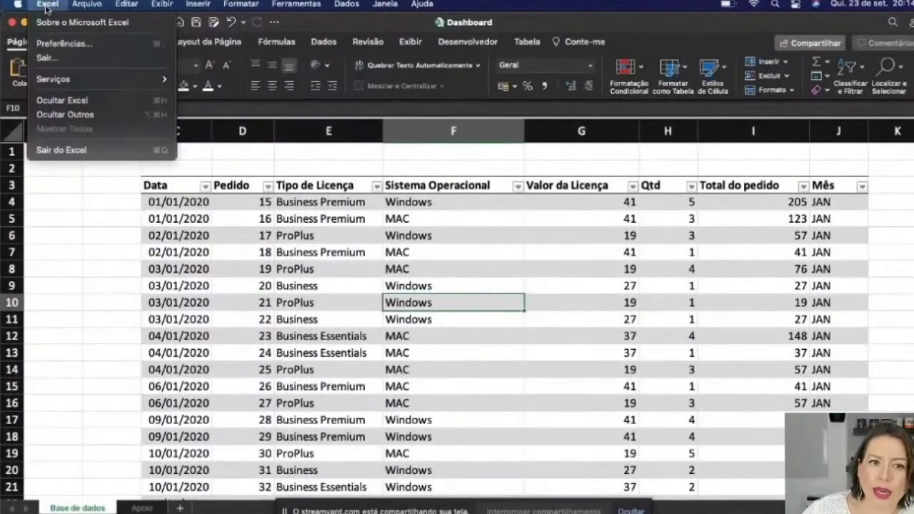
left_click(87, 46)
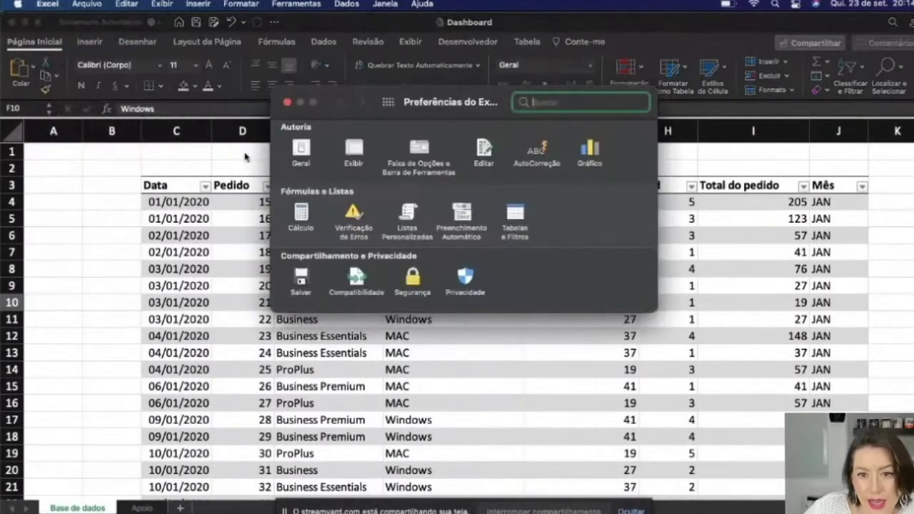
left_click_drag(440, 109, 386, 103)
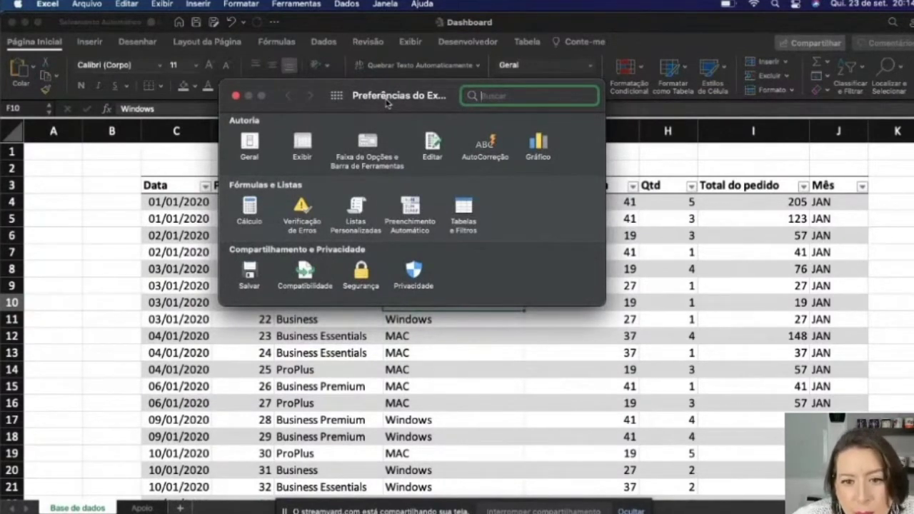
left_click(302, 147)
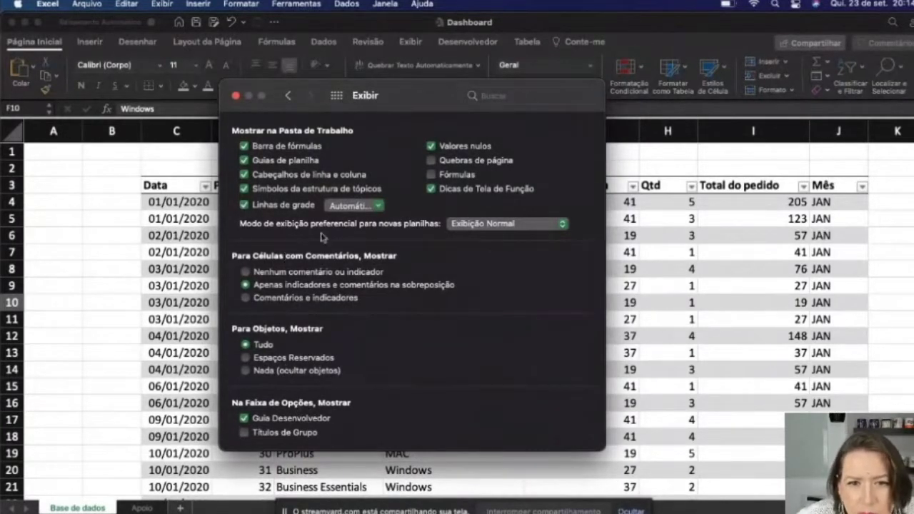
left_click(288, 95)
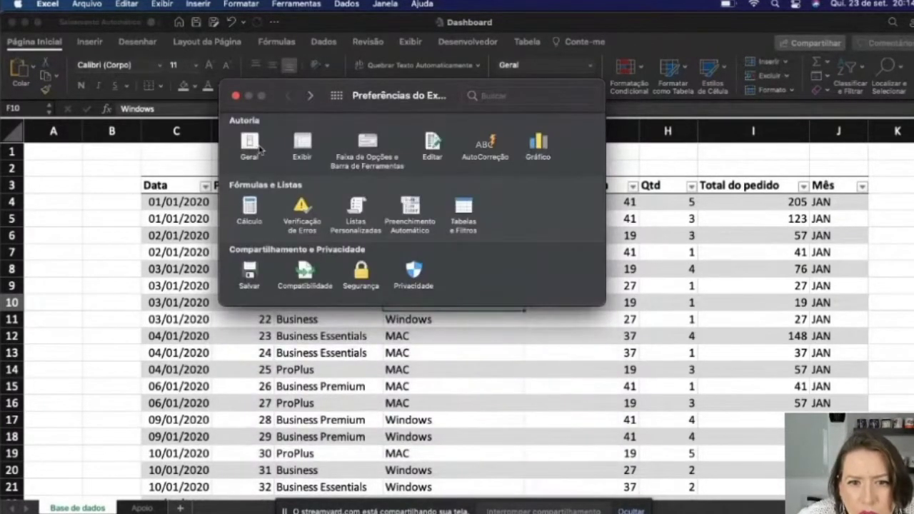
Step: Enable Desativar o Modo Escuro in the Geral preferences and close the preferences window
left_click(249, 145)
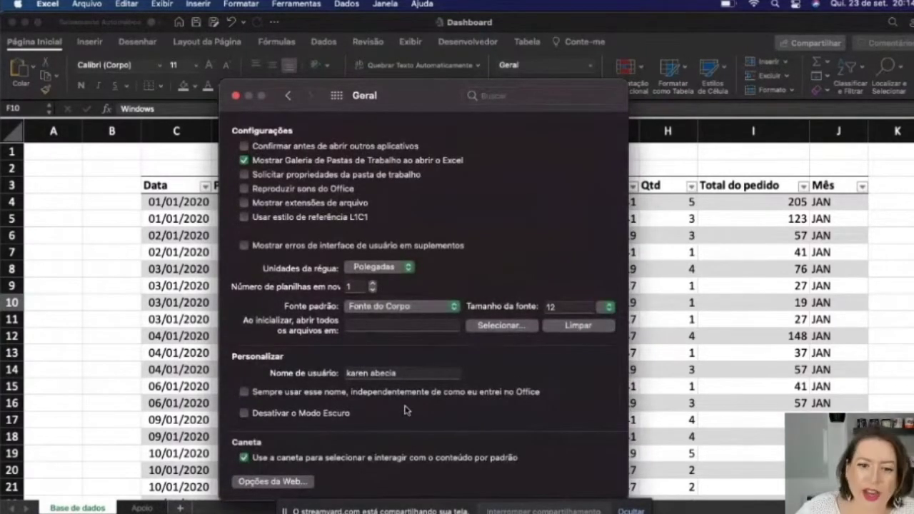
left_click(244, 413)
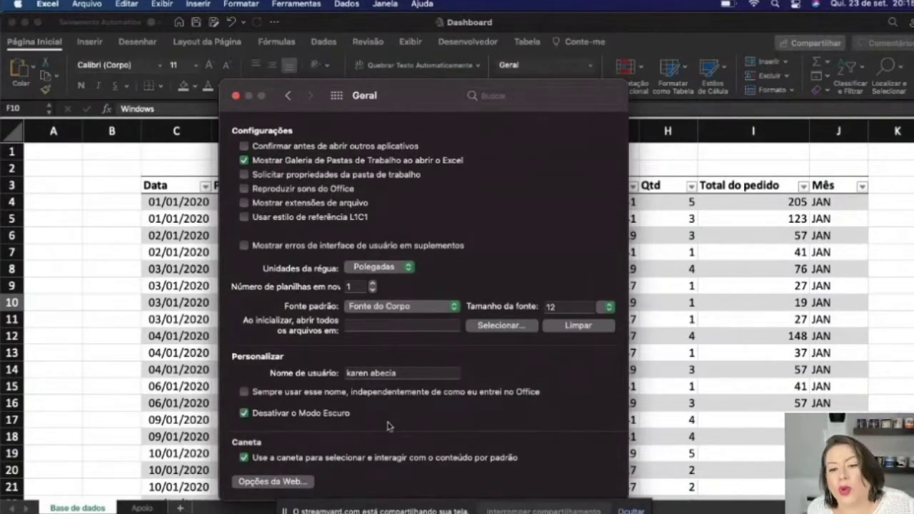
left_click_drag(419, 99, 414, 36)
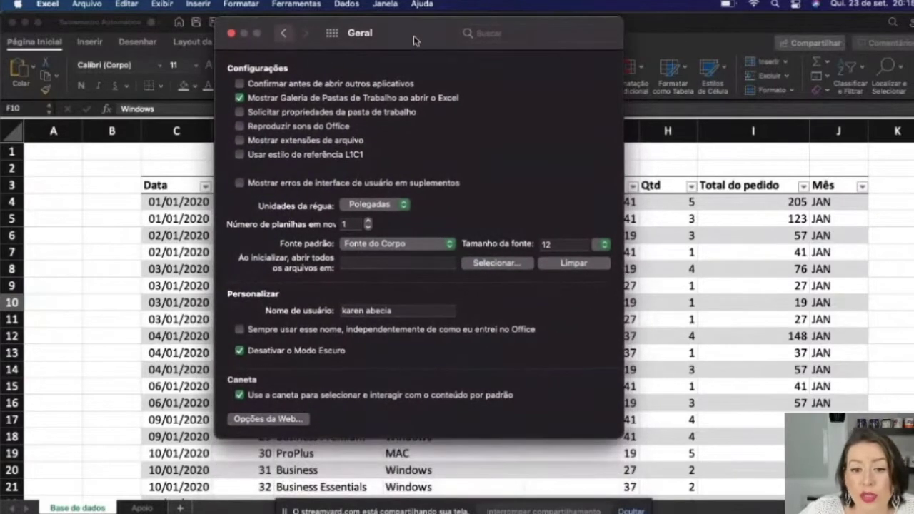
left_click(231, 35)
left_click(311, 266)
left_click(292, 202)
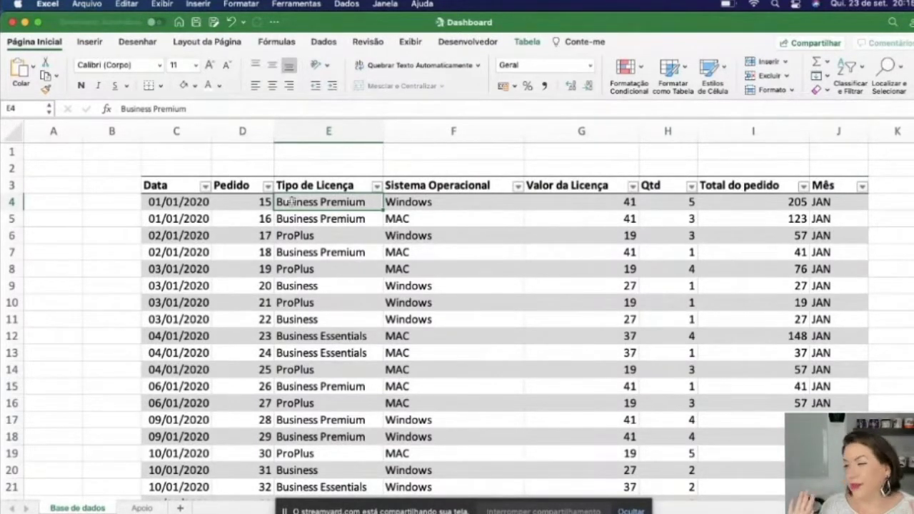
left_click(343, 167)
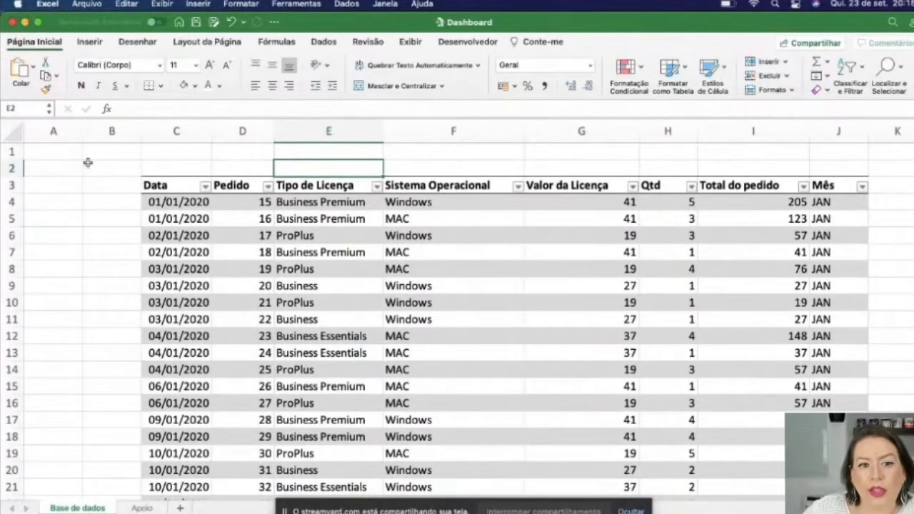
left_click(119, 172)
left_click(98, 246)
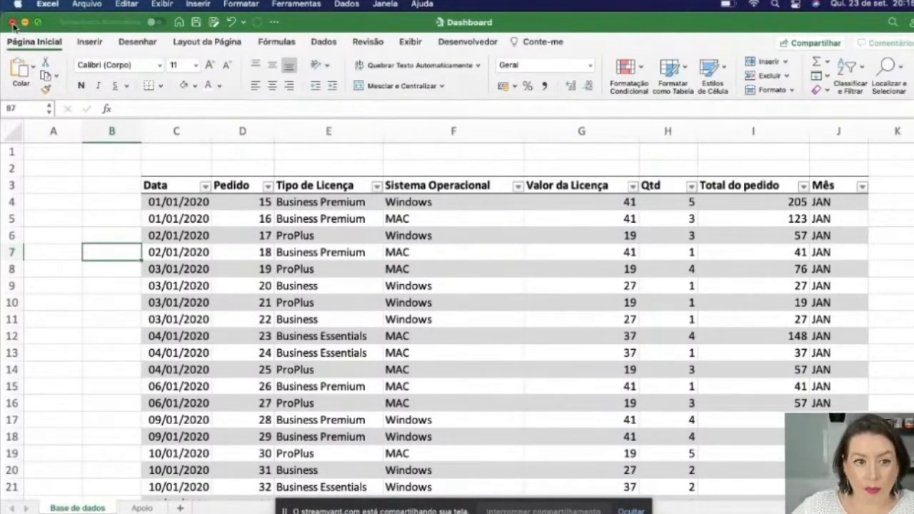
left_click(164, 216)
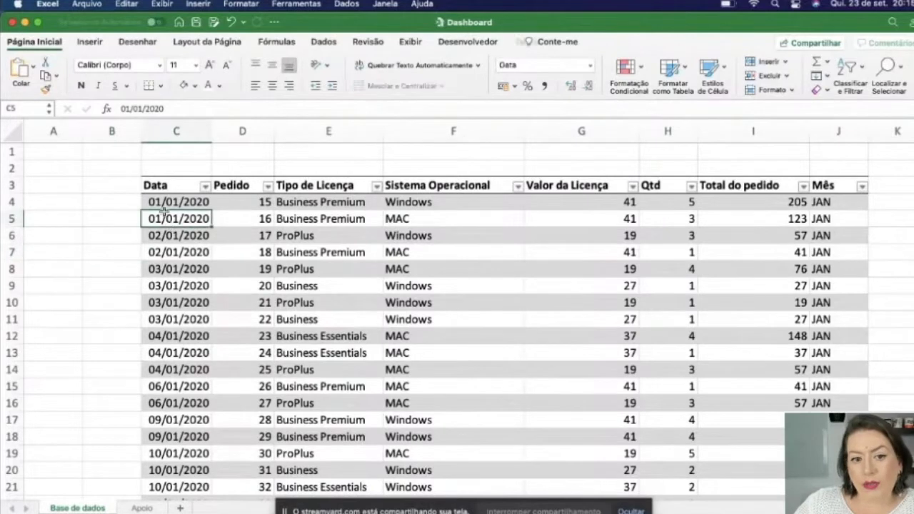
left_click(174, 183)
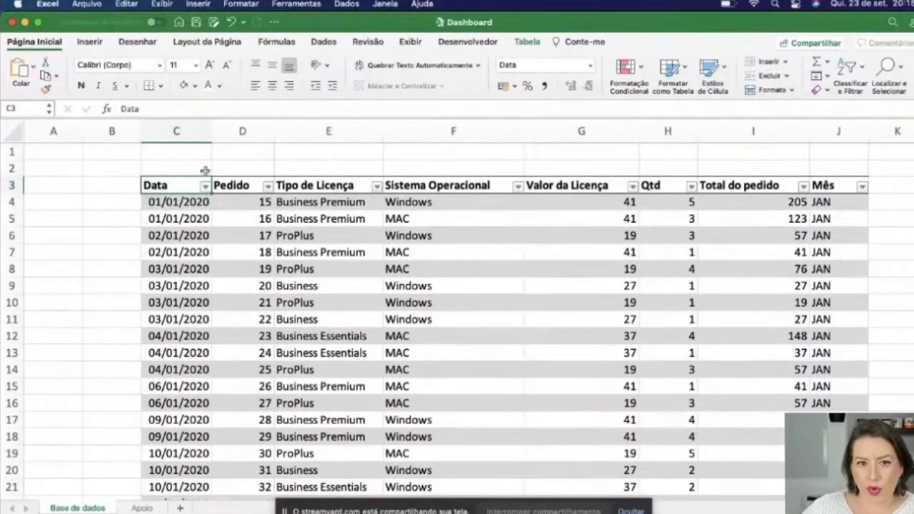
left_click(157, 166)
left_click(166, 218)
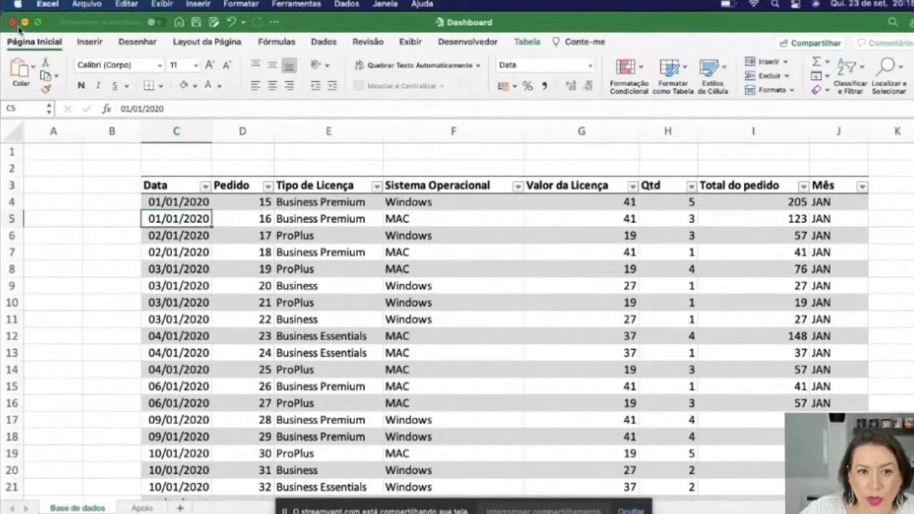
Step: Show the Dashboard workbook in full screen and return to the normal window
mouse_move(37, 26)
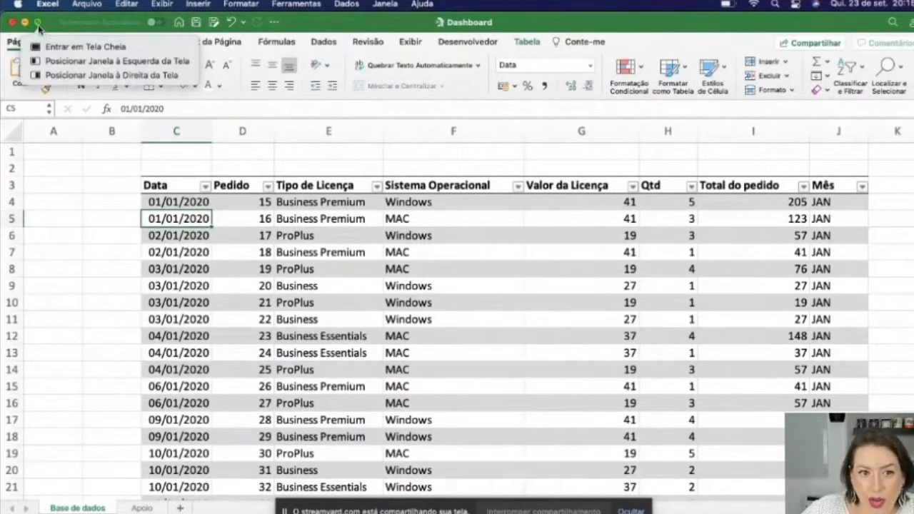
left_click(38, 24)
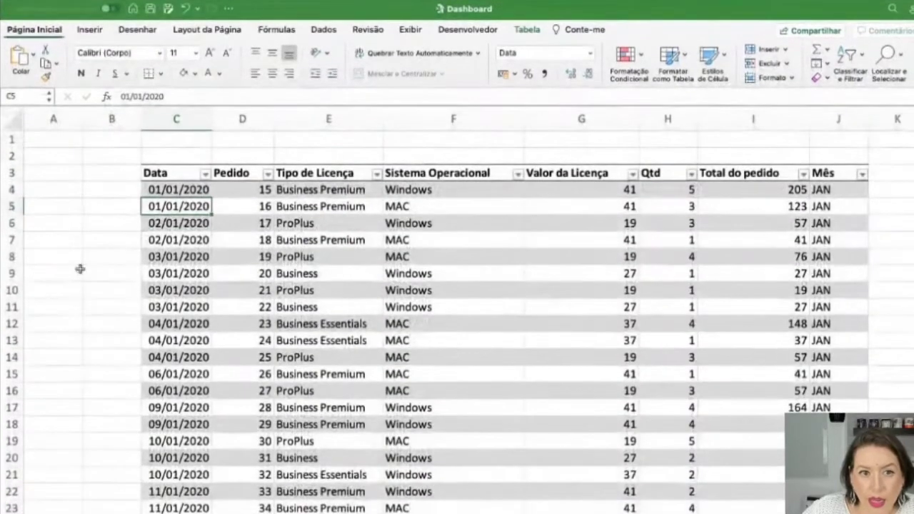
left_click(97, 259)
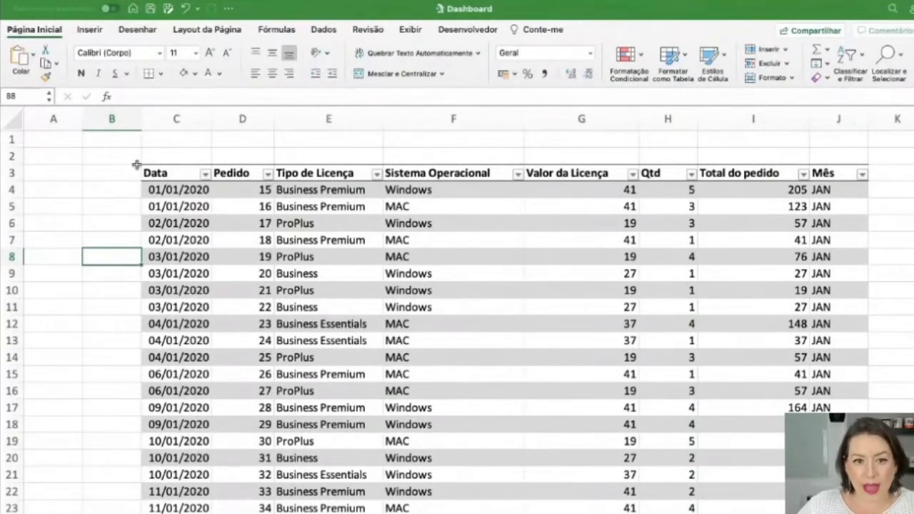
left_click(123, 189)
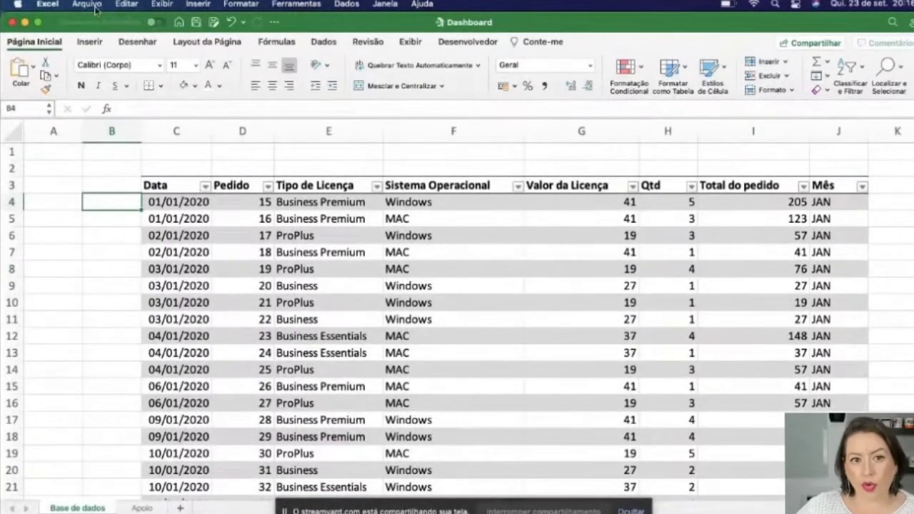
left_click(92, 5)
left_click(337, 258)
left_click(301, 170)
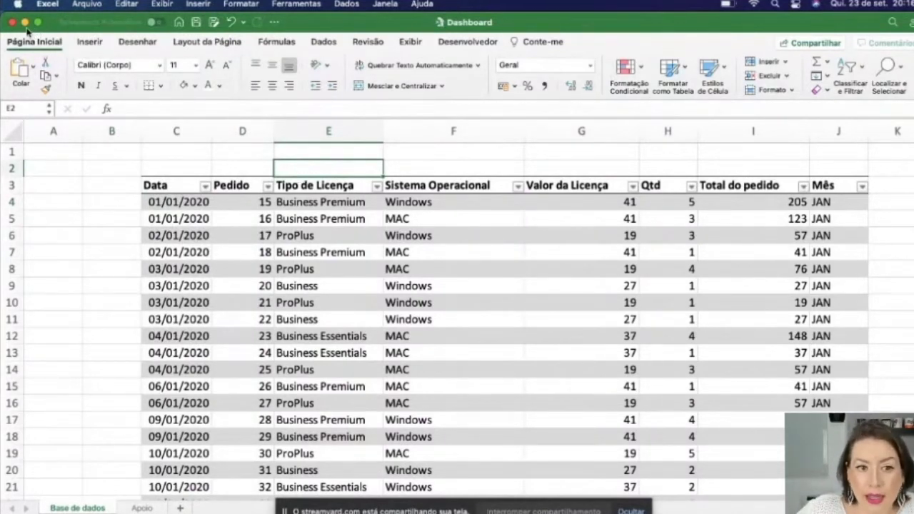
Step: Review the window placement options and the Arquivo, Inserir, Formatar, Ferramentas and Dados commands for the workbook without choosing any
mouse_move(40, 22)
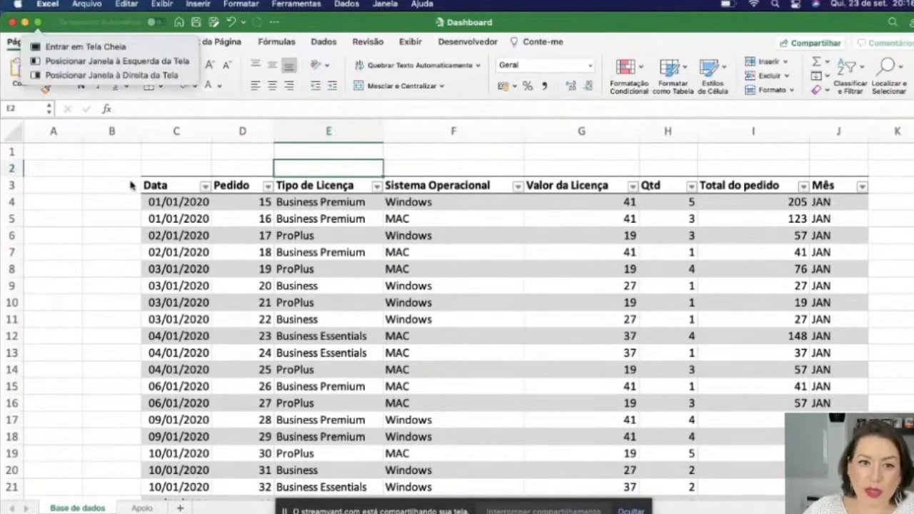
left_click(76, 203)
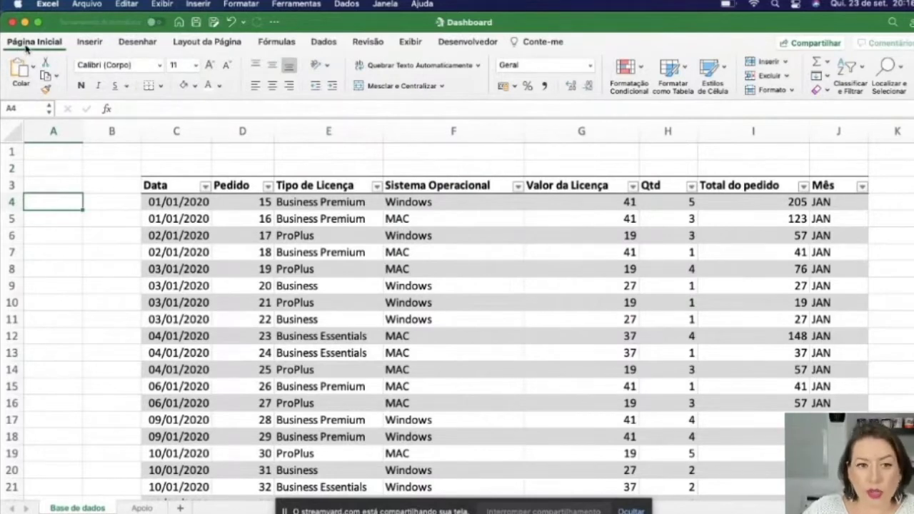
left_click(87, 6)
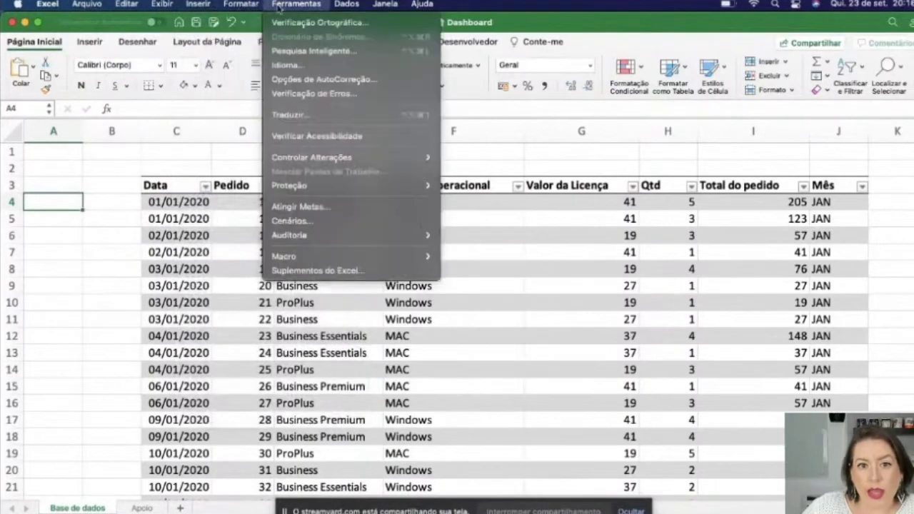
mouse_move(364, 5)
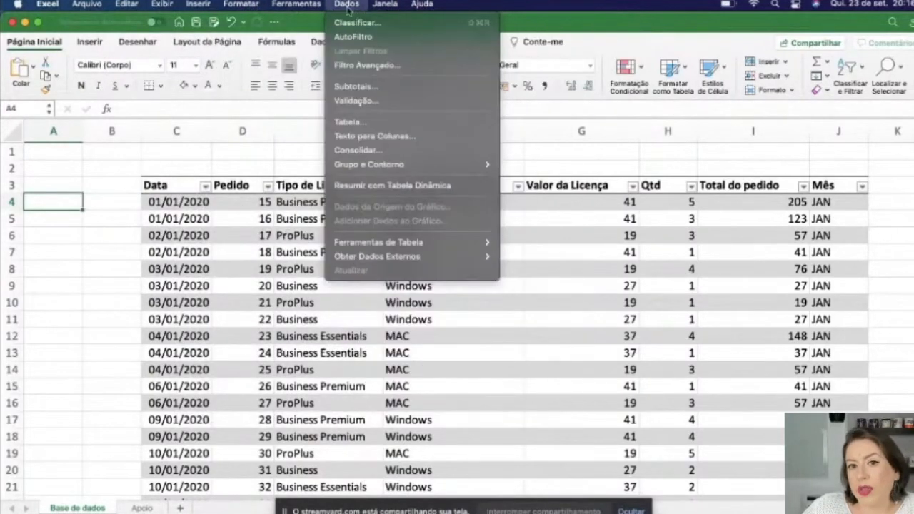
mouse_move(317, 8)
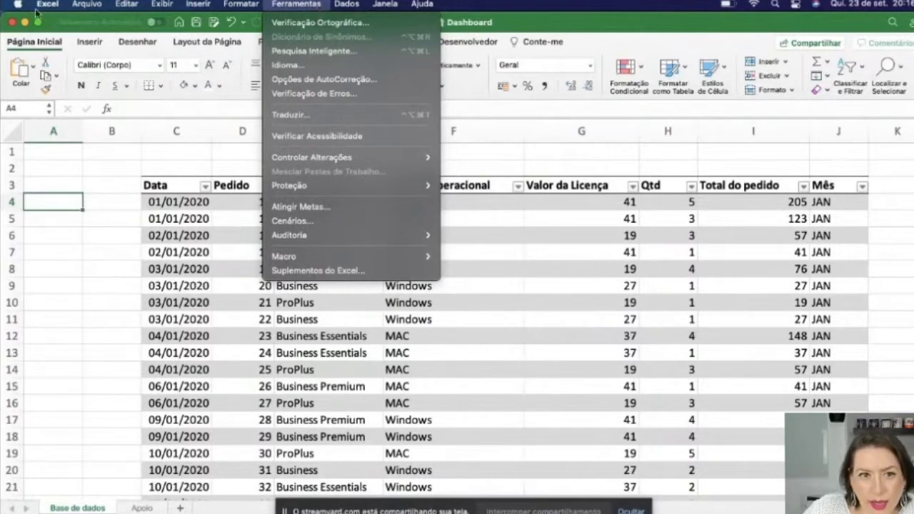
mouse_move(85, 9)
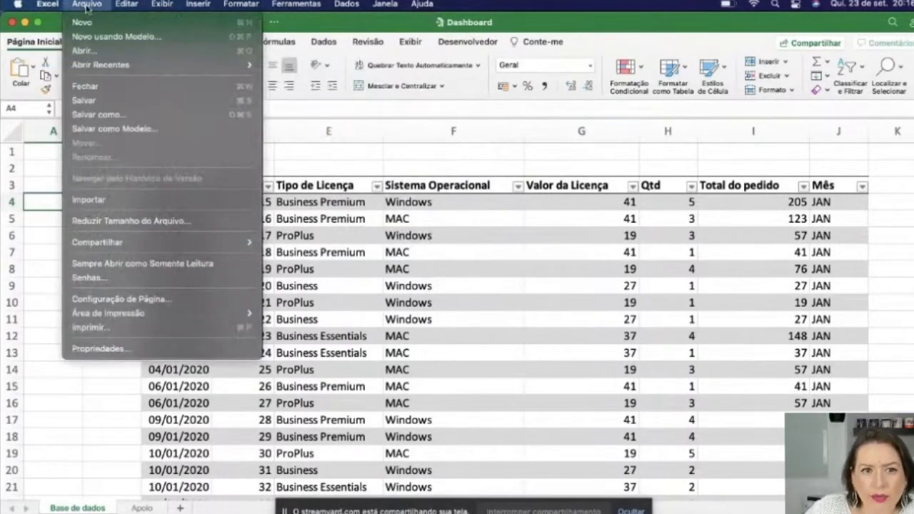
mouse_move(163, 6)
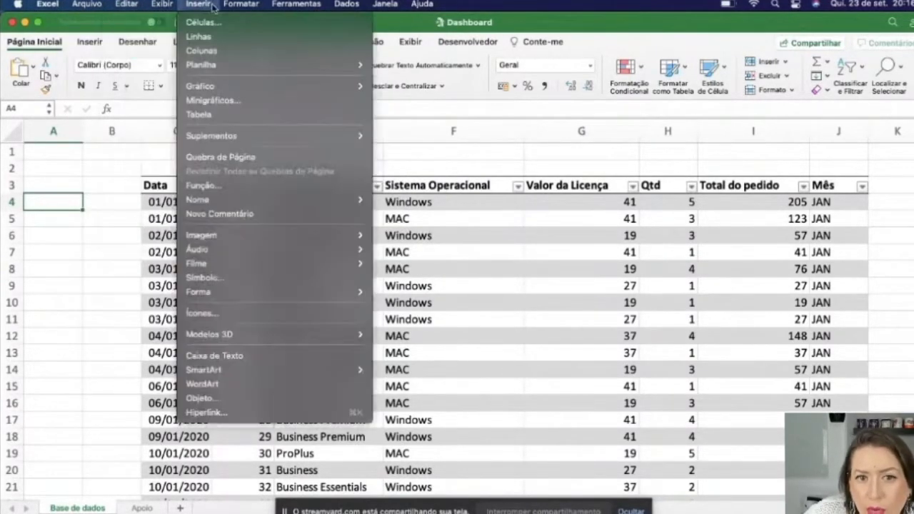
mouse_move(240, 5)
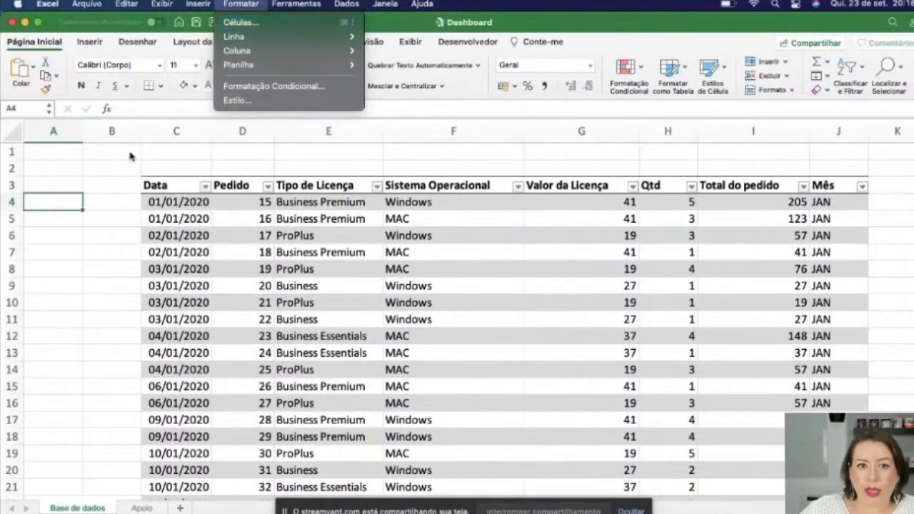
left_click(108, 255)
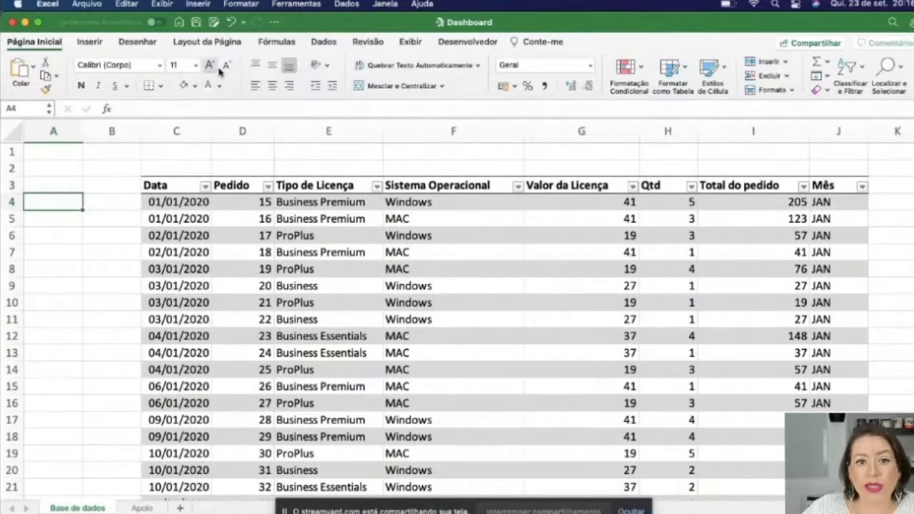
Step: Compare the Layout da Página ribbon commands with the Formatar commands for cells, rows, columns and sheets
left_click(161, 184)
left_click(118, 250)
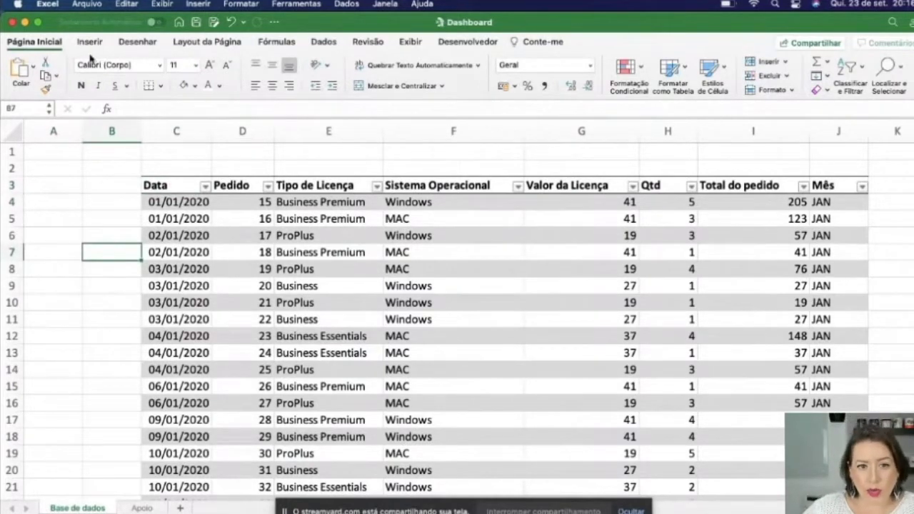
left_click(136, 44)
left_click(200, 44)
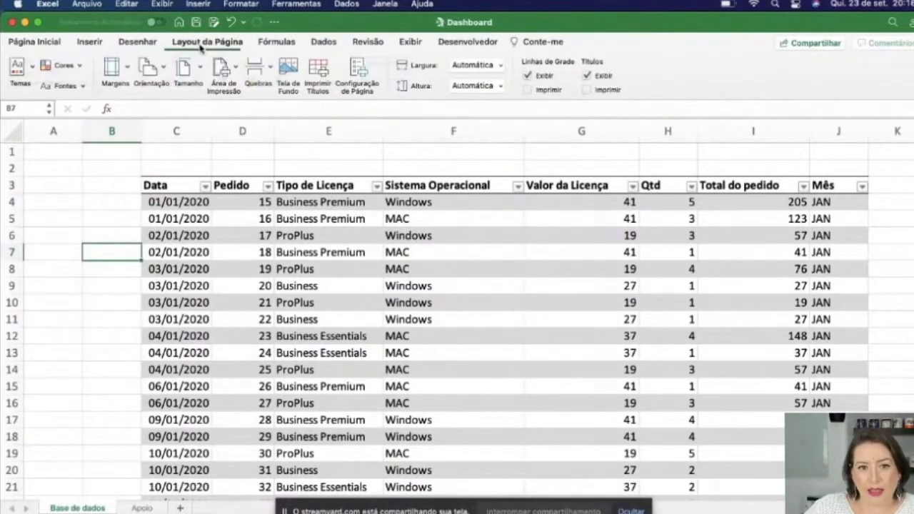
left_click(240, 5)
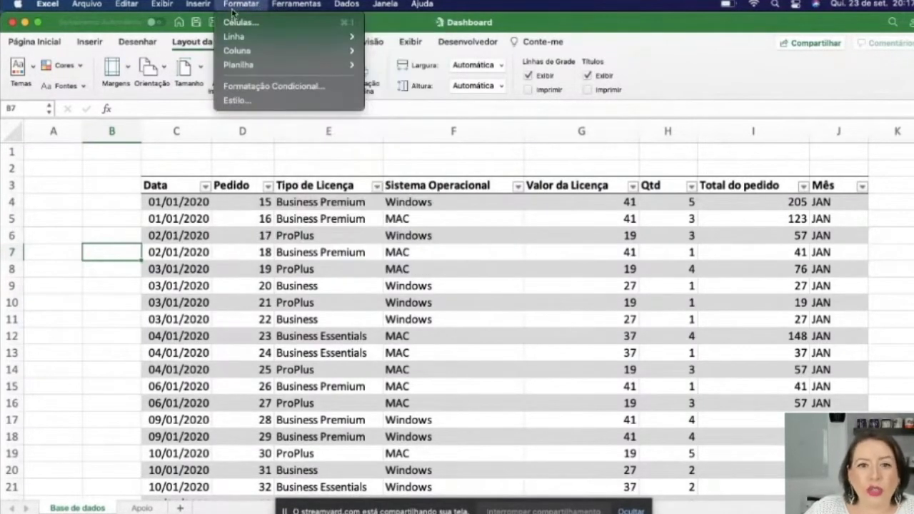
left_click(230, 7)
left_click(186, 231)
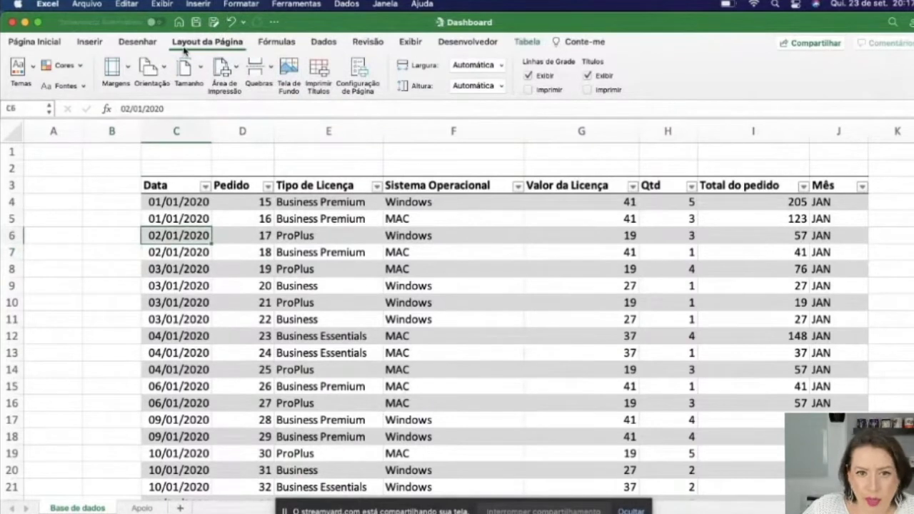
Step: Review the ribbon commands under Inserir, Desenhar, Layout da Página, Fórmulas, Dados, Revisão, Exibir, Desenvolvedor and Tabela
left_click(87, 43)
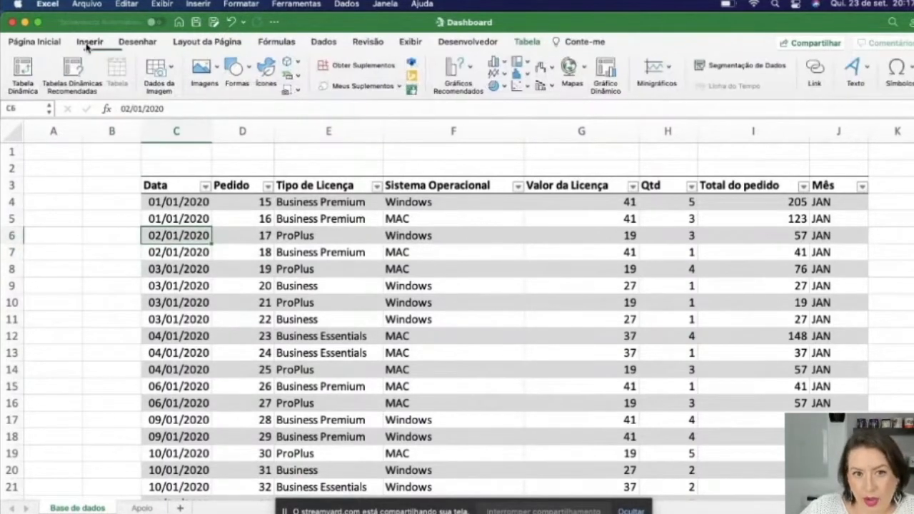
left_click(146, 42)
left_click(203, 44)
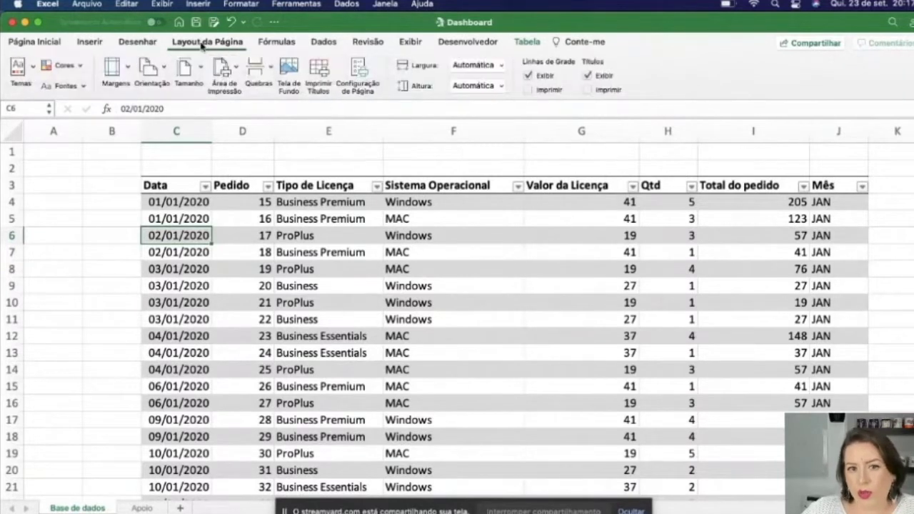
left_click(279, 43)
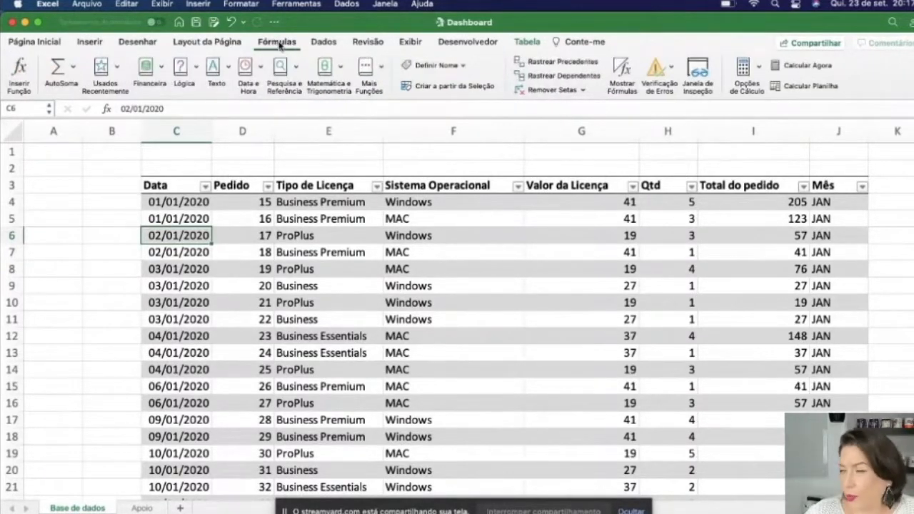
left_click(327, 43)
left_click(367, 44)
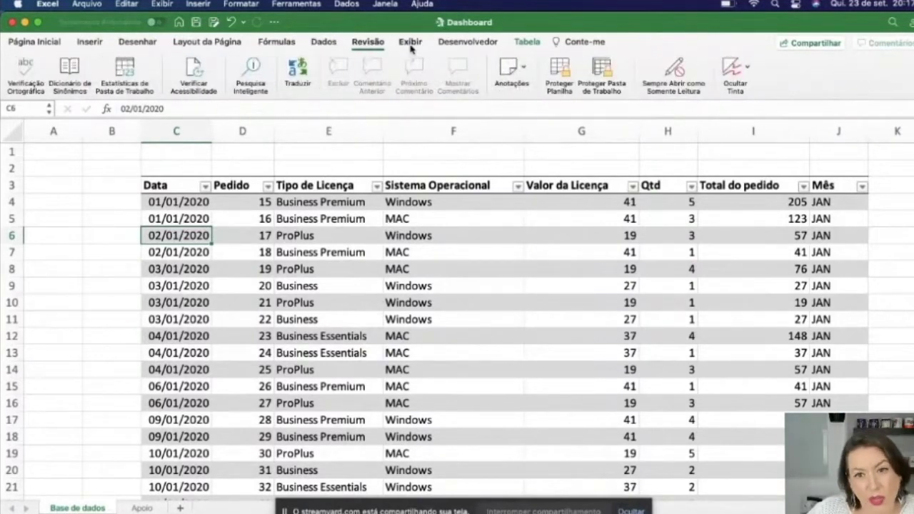
left_click(411, 46)
left_click(461, 44)
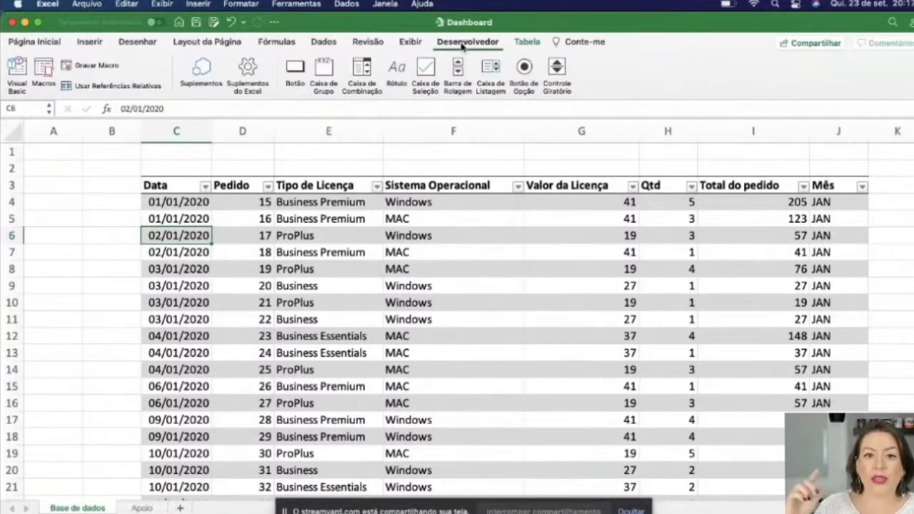
left_click(528, 43)
left_click(411, 43)
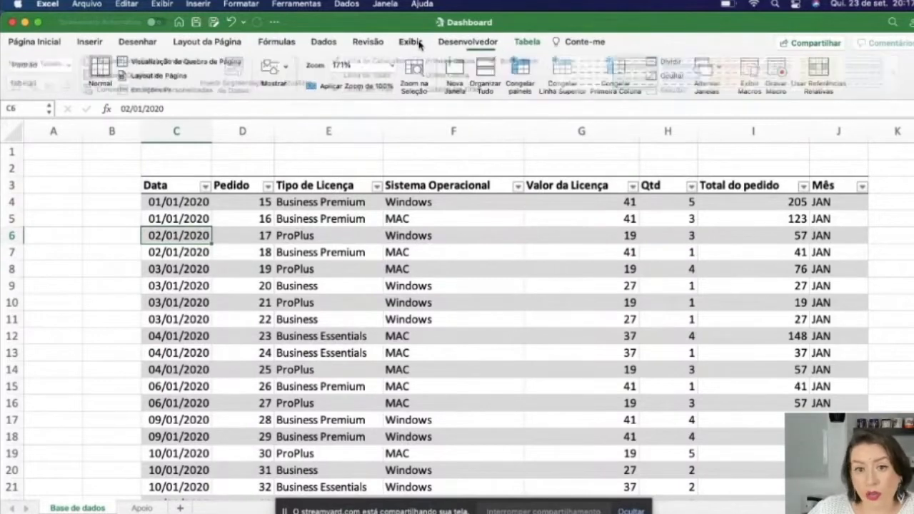
left_click(368, 43)
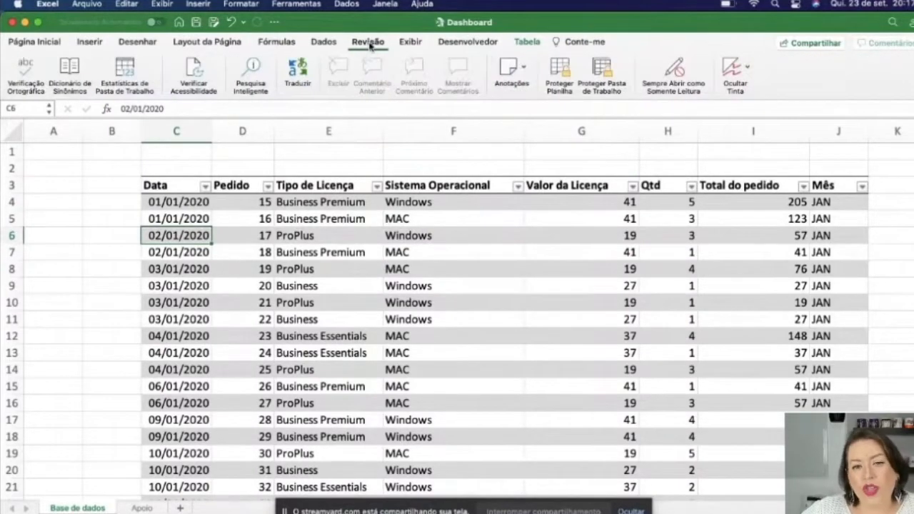
left_click(327, 45)
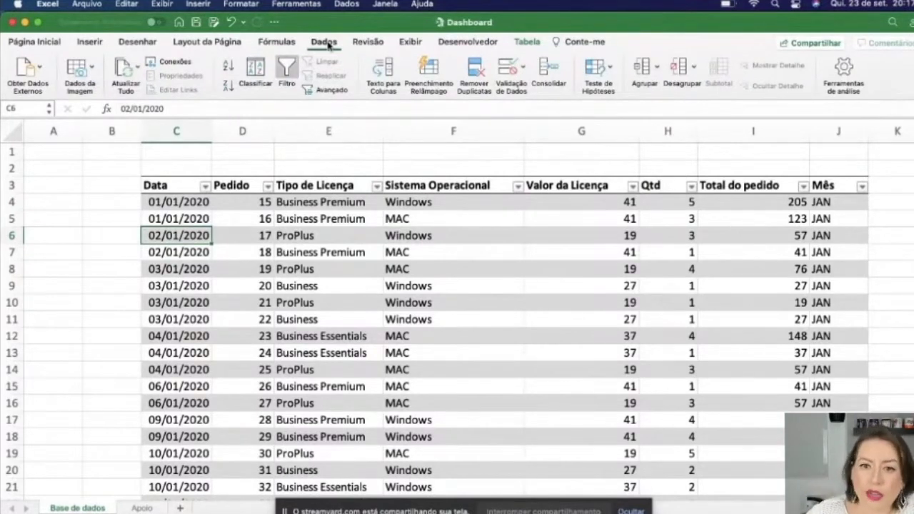
Step: Examine how the Tabela options depend on selecting cells inside or outside the data table
left_click(326, 232)
left_click(323, 167)
left_click(331, 219)
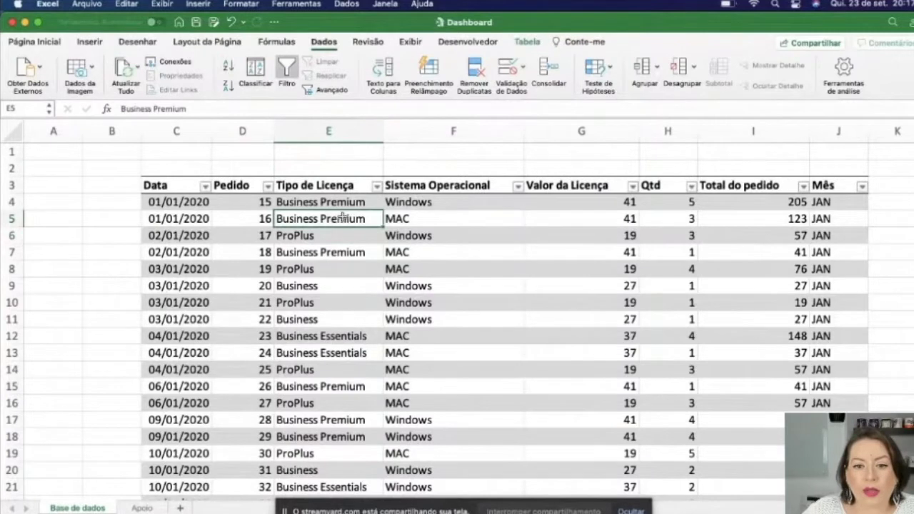
left_click(432, 220)
left_click(434, 269)
left_click(434, 236)
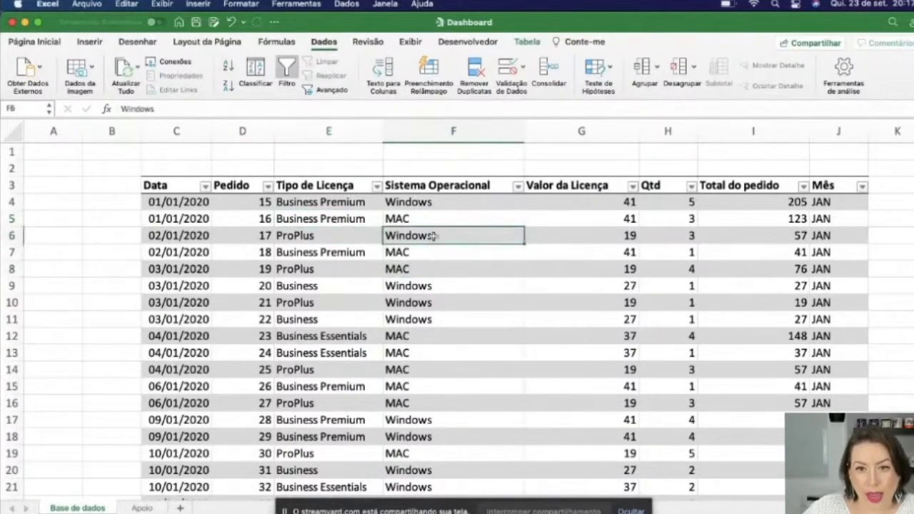
left_click(466, 219)
left_click(529, 45)
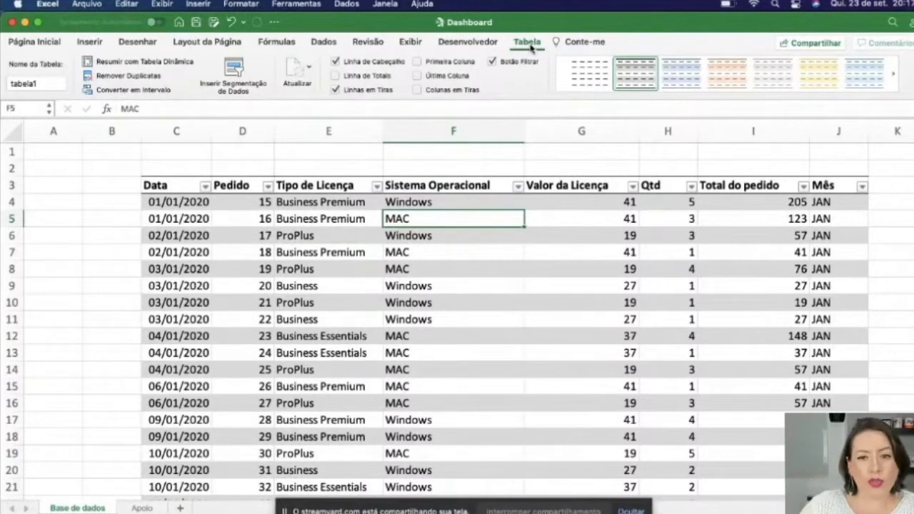
left_click(151, 170)
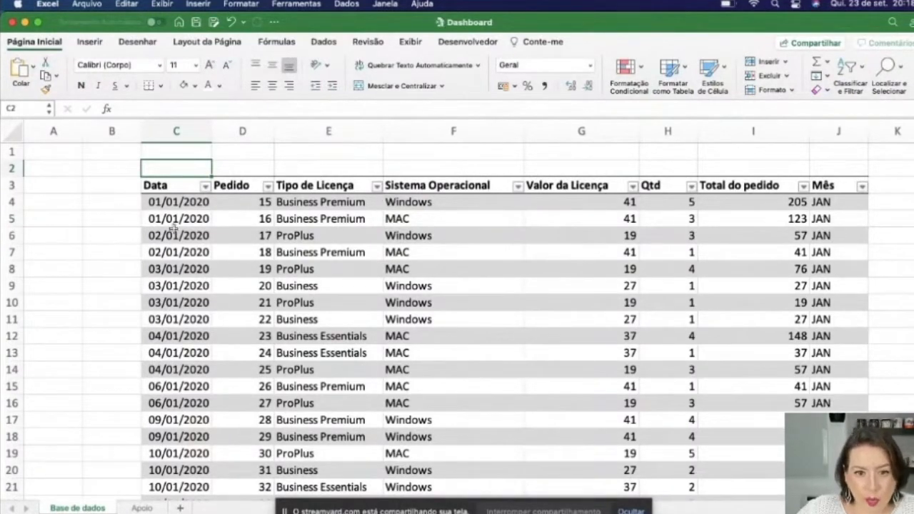
left_click(178, 203)
Step: Move the active cell one cell at a time around the Data header, from B3 to B4
left_click(120, 187)
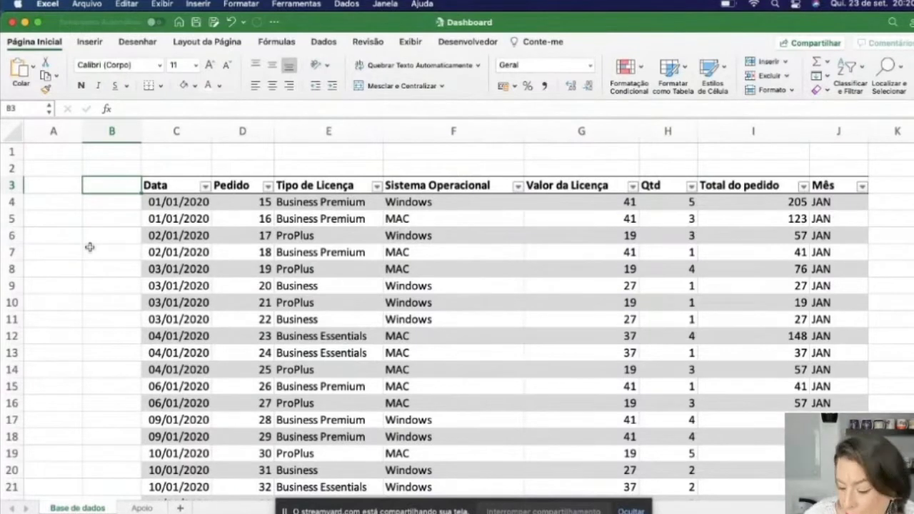
key("Right")
key("Up")
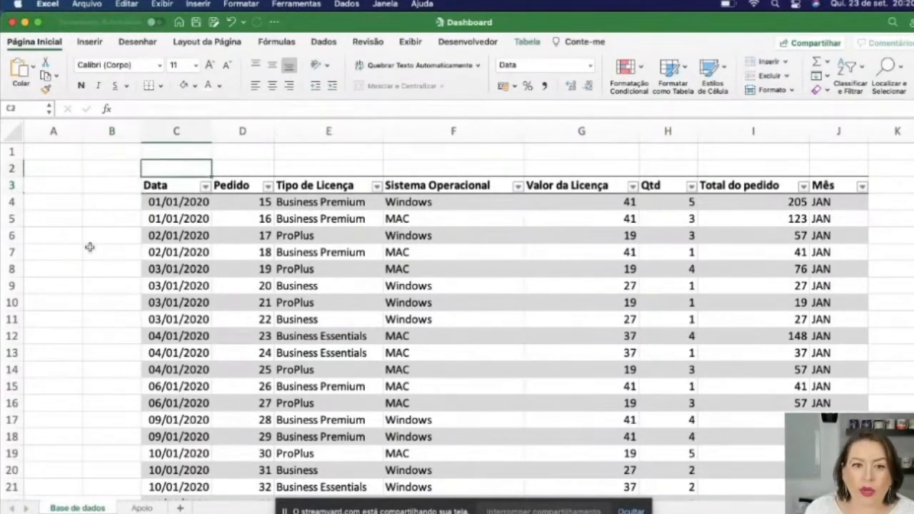
key("Left")
key("Left")
key("Down")
key("Right")
key("Right")
key("Up")
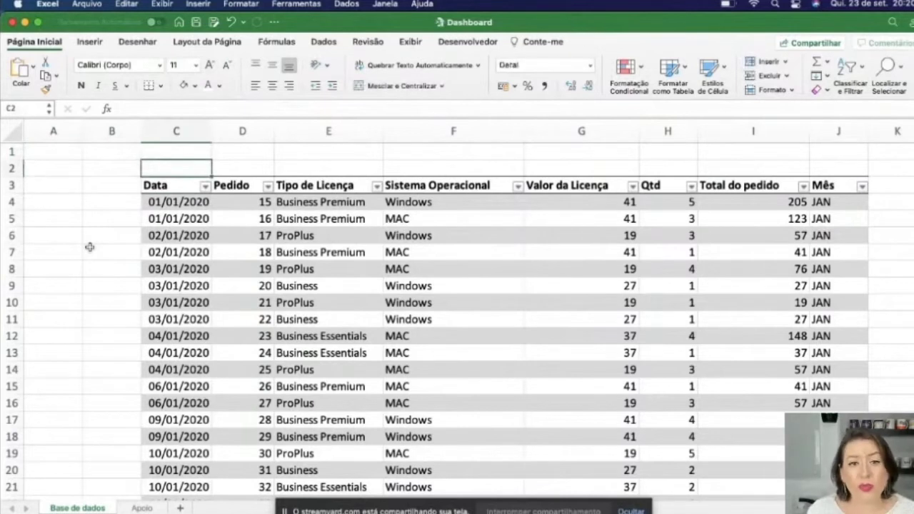
key("Down")
key("Down")
key("Left")
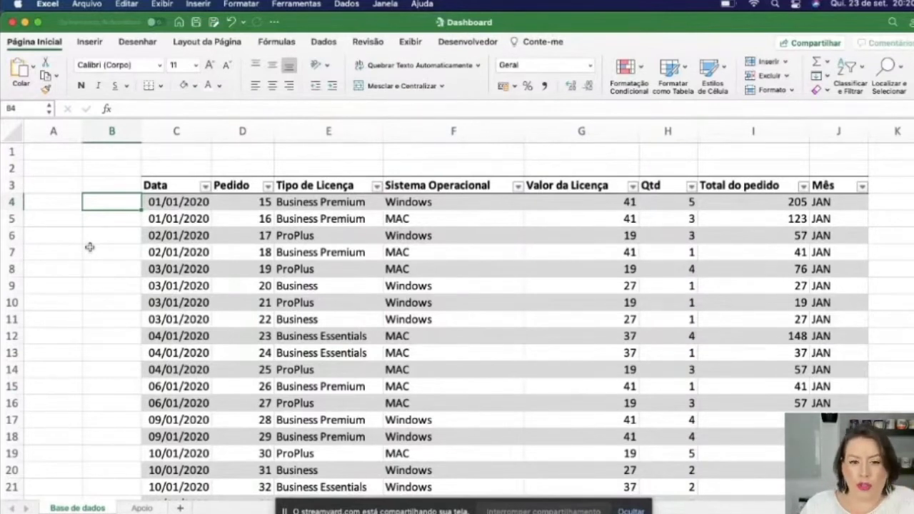
Step: Copy the Data header cell to C1 and clear the pasted text from C1
left_click(111, 165)
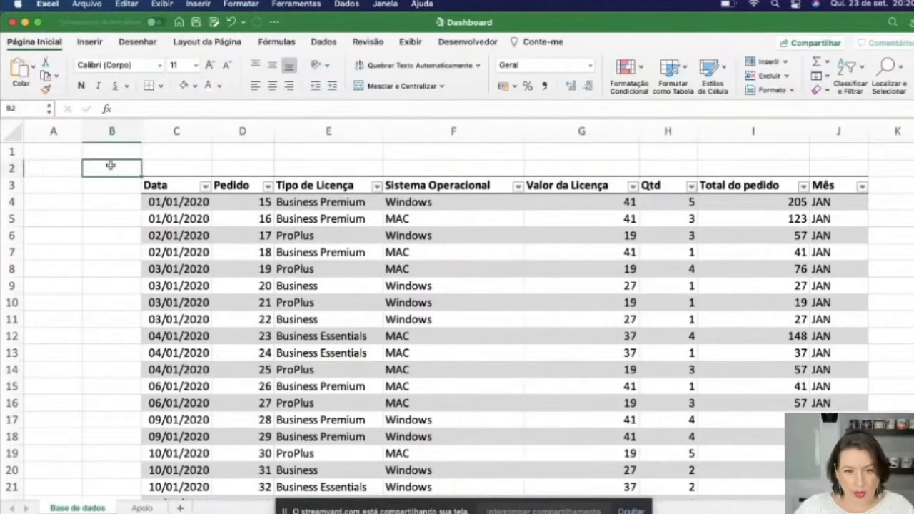
left_click(167, 192)
key("cmd+c")
left_click(166, 146)
key("cmd+v")
key("Tab")
left_click(185, 154)
key("BackSpace")
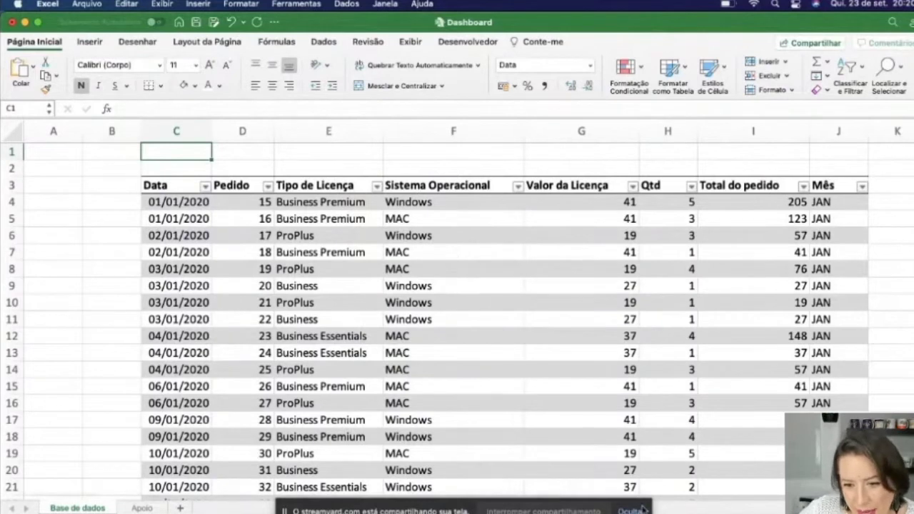
Step: Hide the screen-sharing bar and return from the StreamYard page to cell B2 of the Dashboard workbook in Excel
left_click(110, 513)
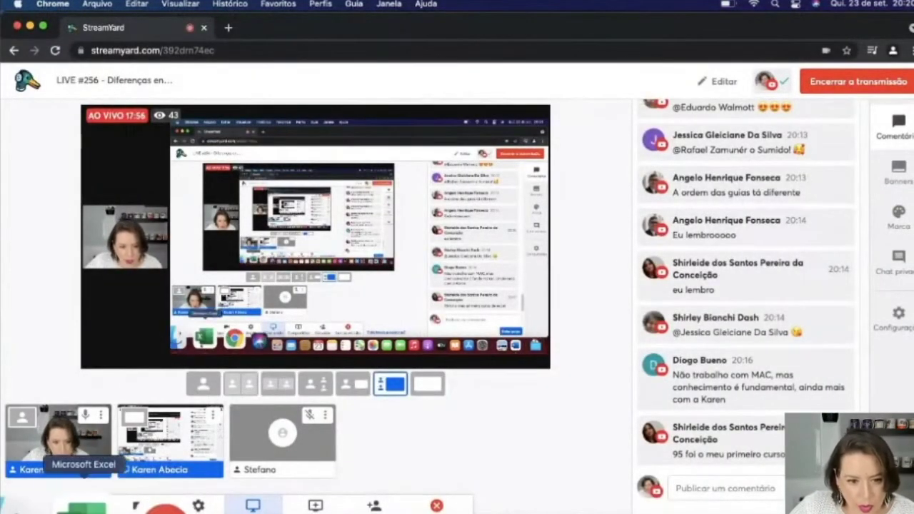
left_click(84, 509)
left_click(147, 253)
left_click(116, 180)
left_click(119, 169)
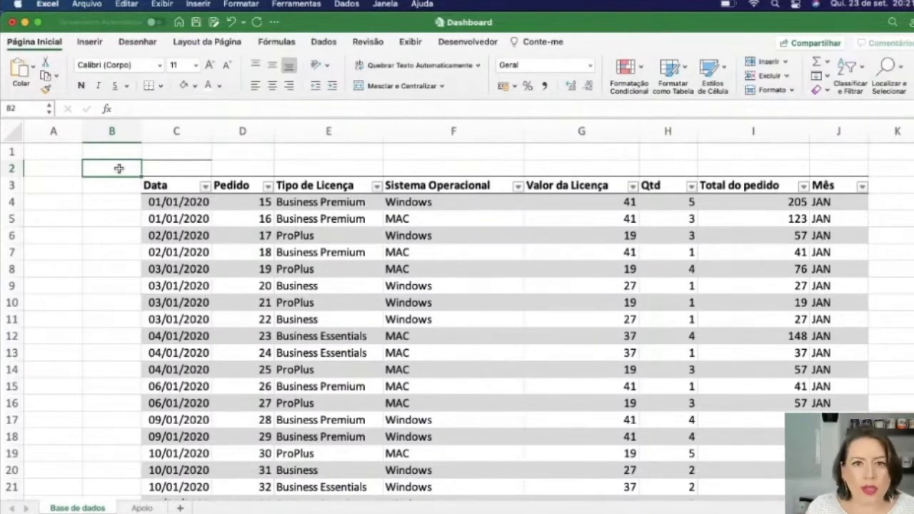
mouse_move(47, 512)
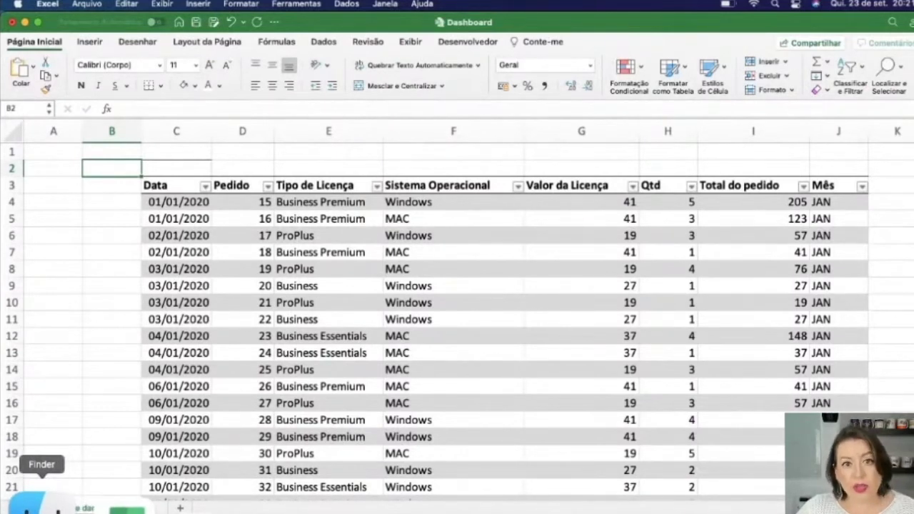
left_click(126, 232)
left_click(133, 172)
left_click(171, 171)
left_click(158, 186)
left_click(110, 187)
left_click(116, 174)
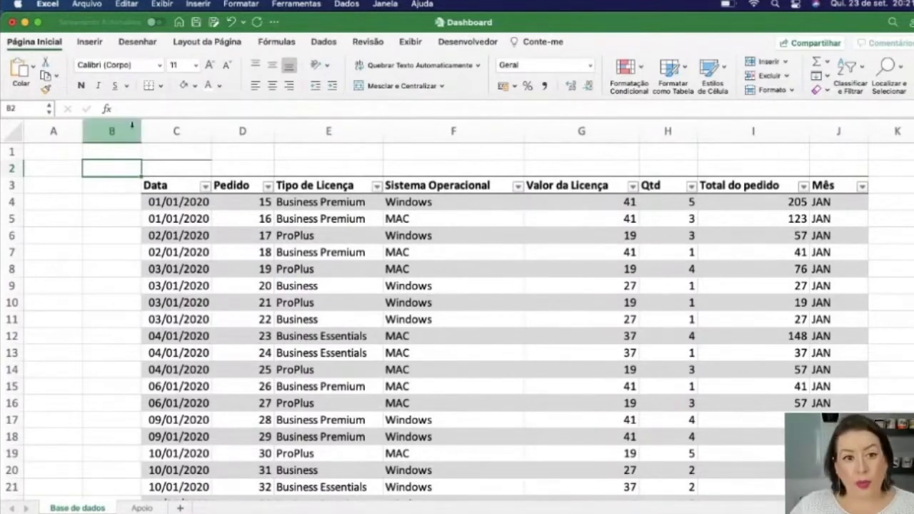
left_click(87, 5)
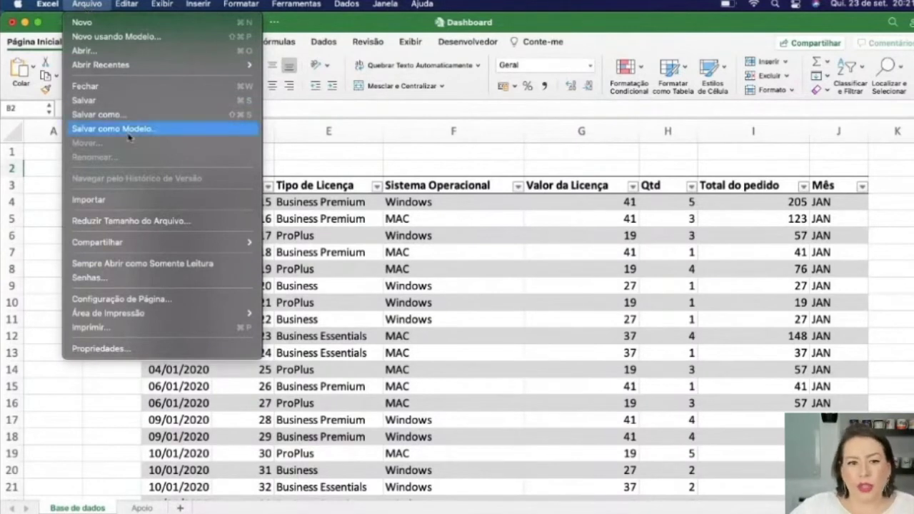
left_click(199, 225)
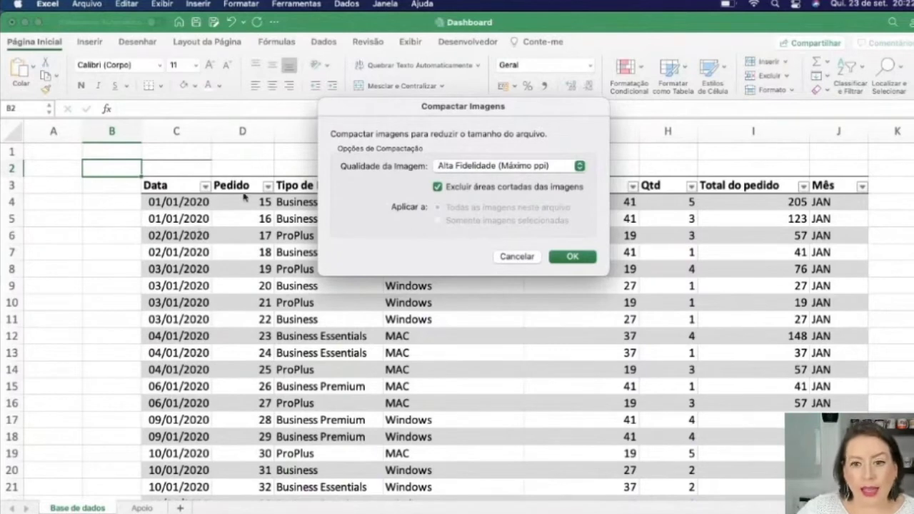
left_click(527, 259)
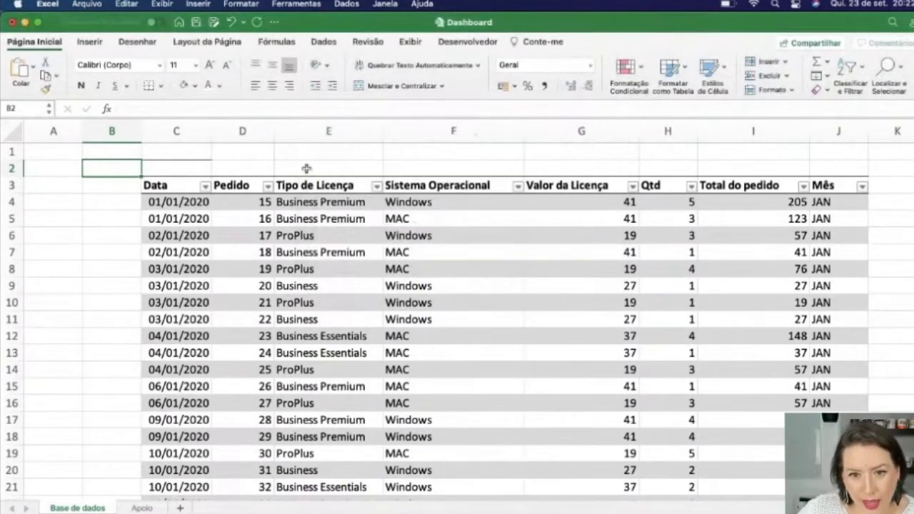
Step: Reduce the workbook's file size by compressing its images to Email (96 ppi) quality
left_click(87, 5)
left_click(147, 221)
left_click_drag(378, 118, 219, 114)
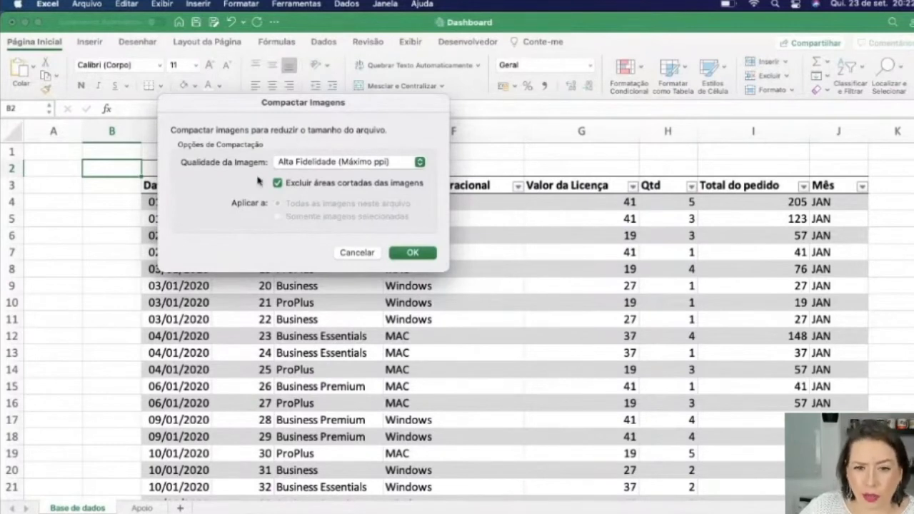
left_click(305, 164)
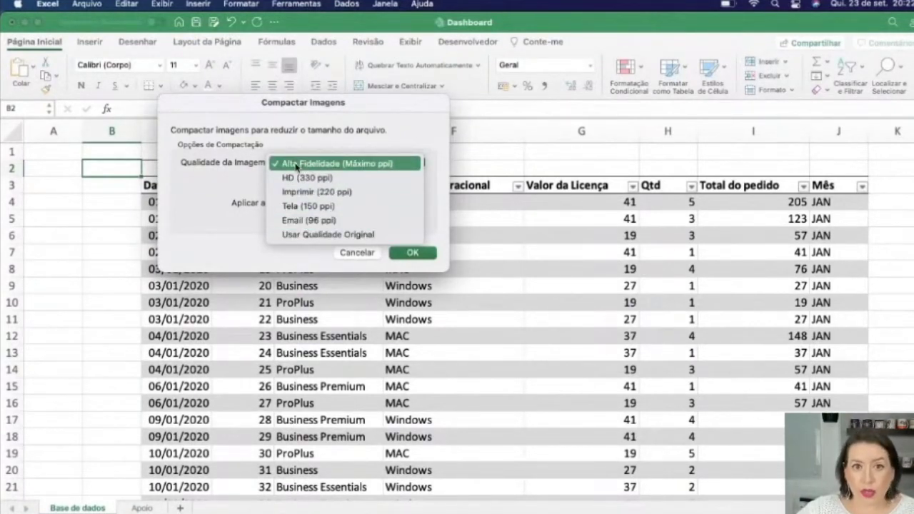
left_click(329, 220)
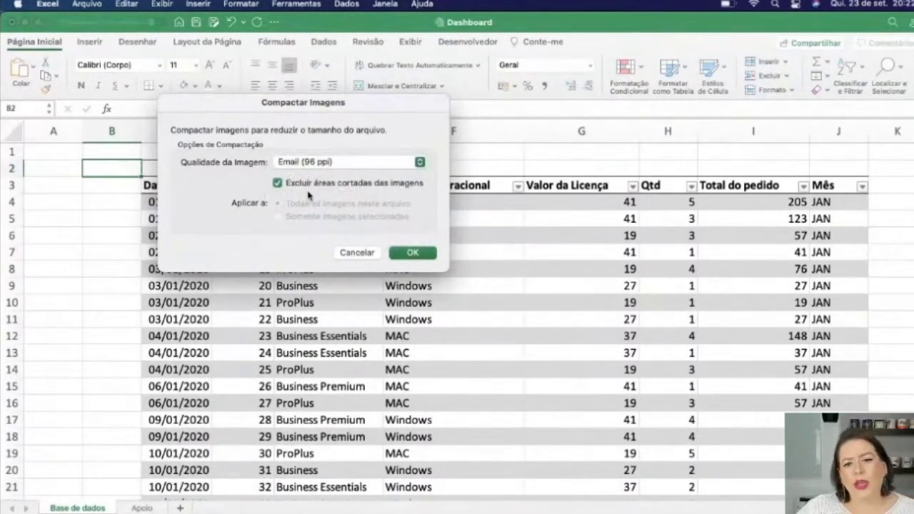
left_click(413, 254)
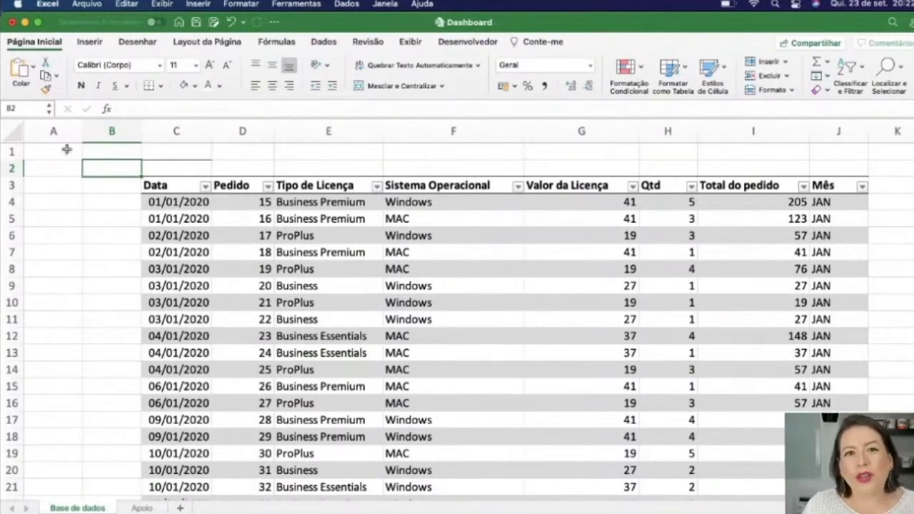
left_click(111, 186)
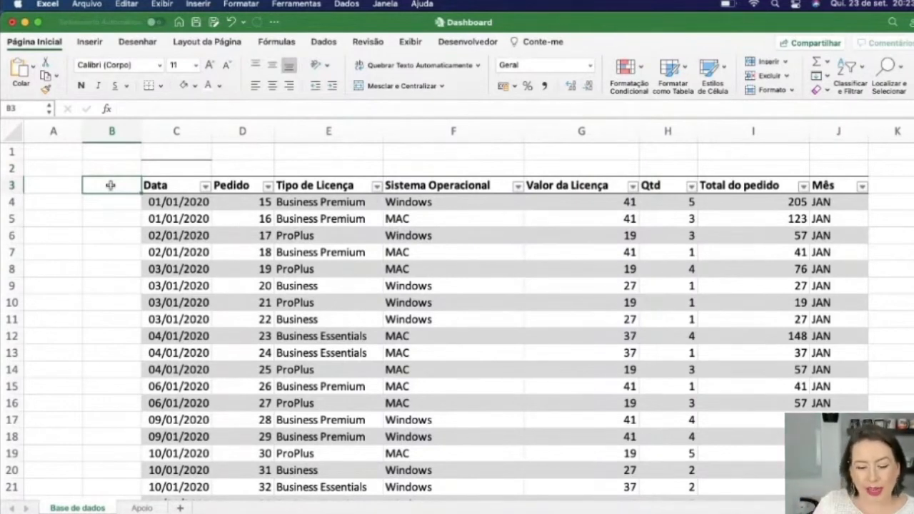
left_click(112, 165)
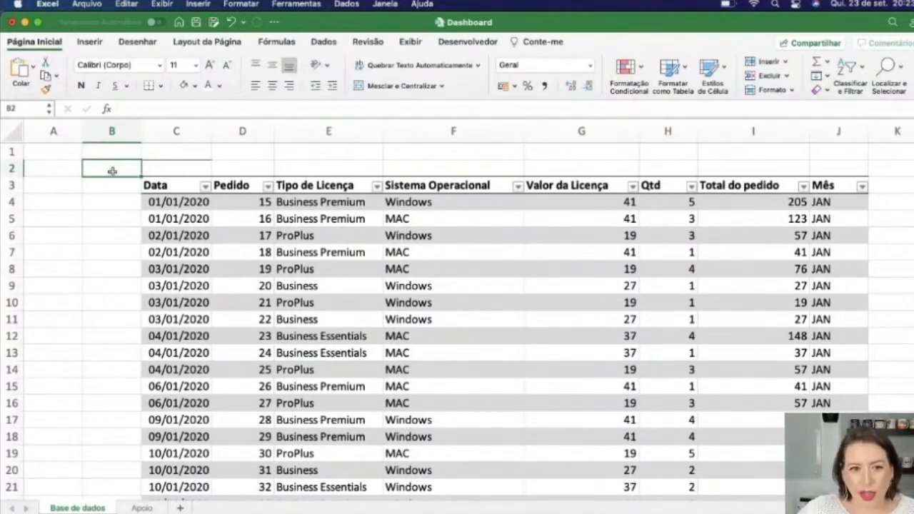
right_click(113, 167)
left_click(92, 213)
left_click(109, 186)
left_click(117, 171)
left_click(118, 186)
left_click(115, 171)
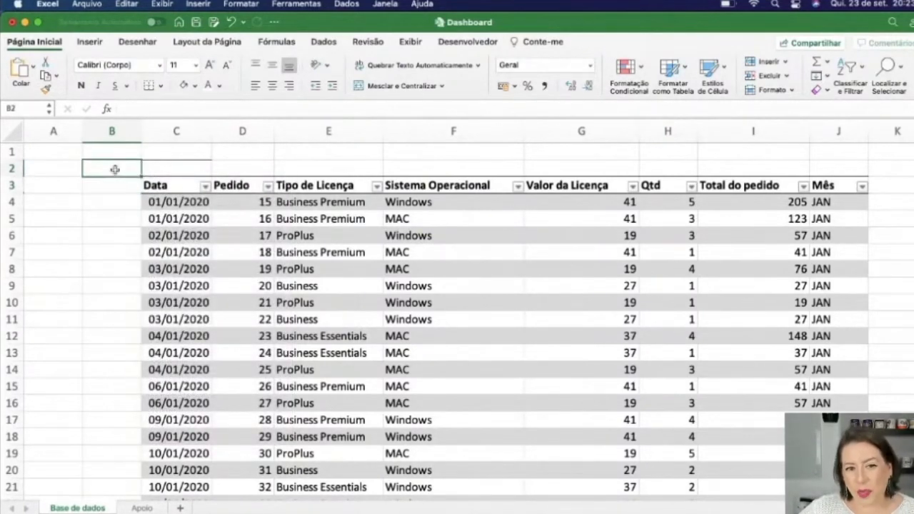
Step: Show the context commands available for the first date in the Data column, cell C4
left_click(192, 207)
right_click(194, 208)
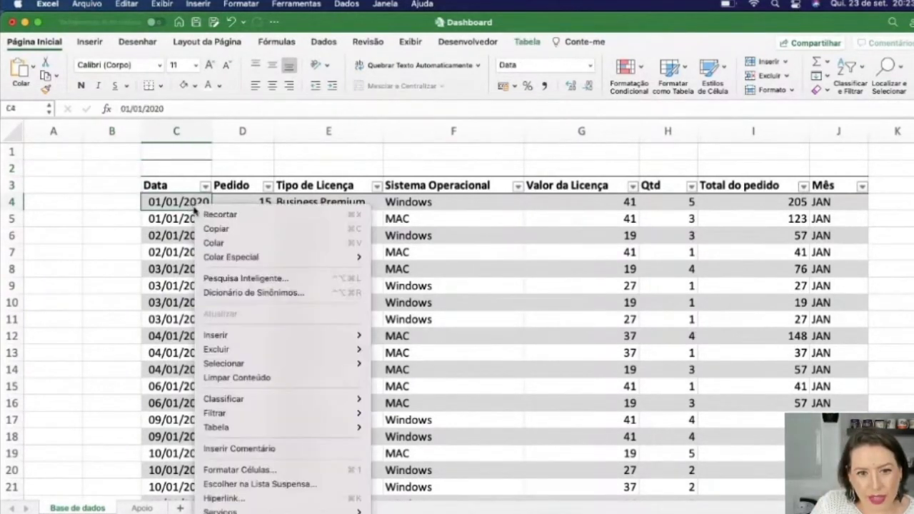